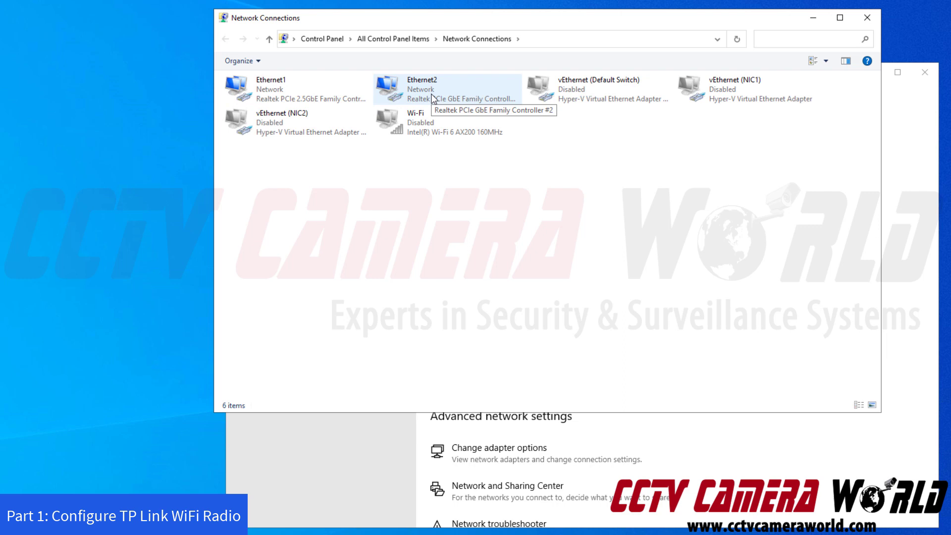
# Bring up the context menu for the Ethernet2 adapter in Network Connections.
pyautogui.rightClick(432, 97)
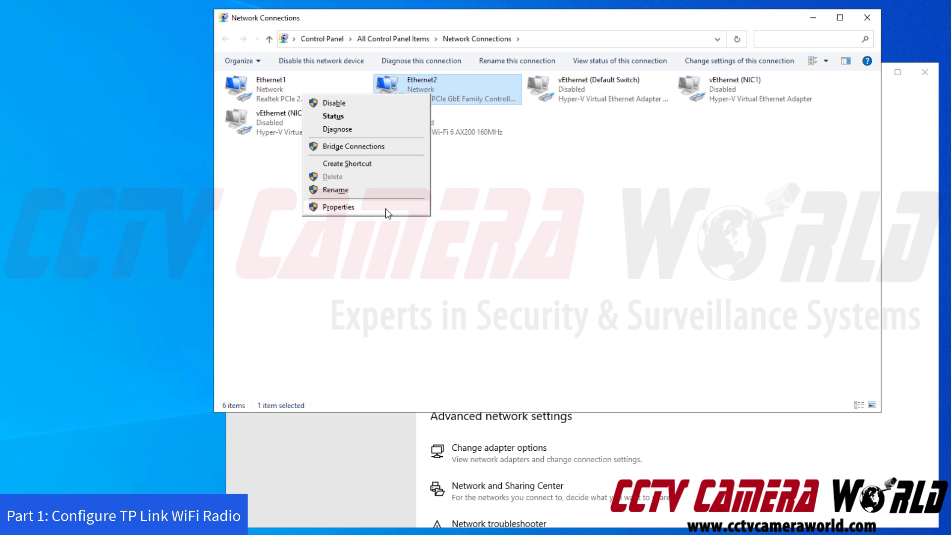
# Open Ethernet2's Properties and its Internet Protocol Version 4 (TCP/IPv4) settings.
pyautogui.click(386, 204)
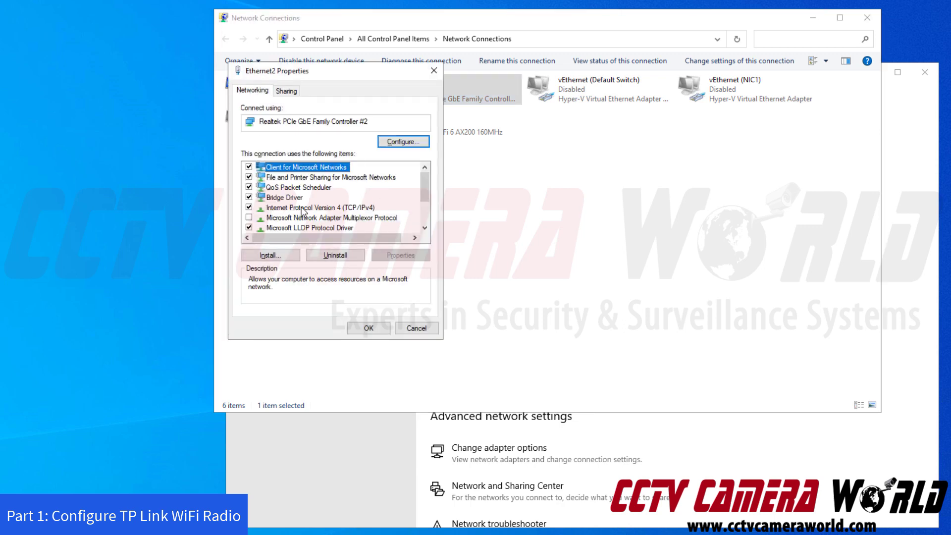
pyautogui.click(332, 208)
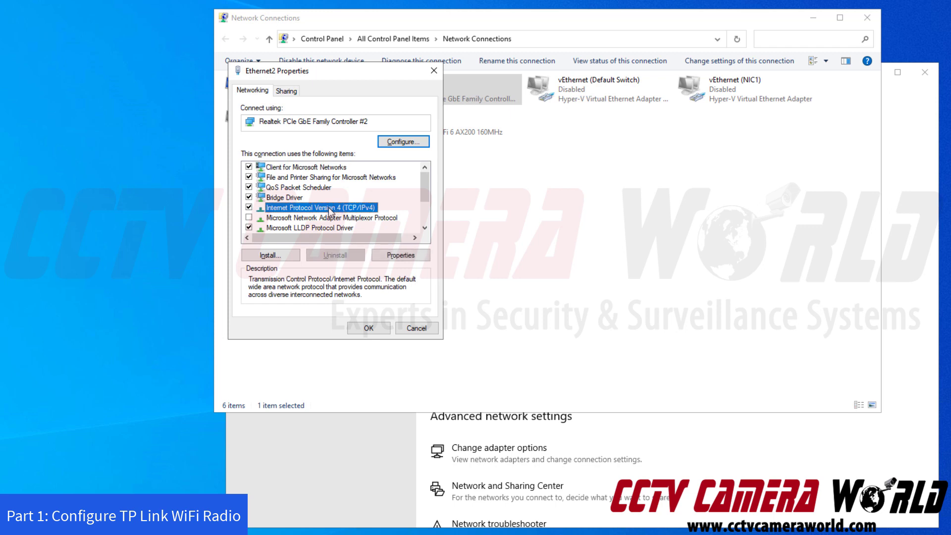
pyautogui.click(382, 259)
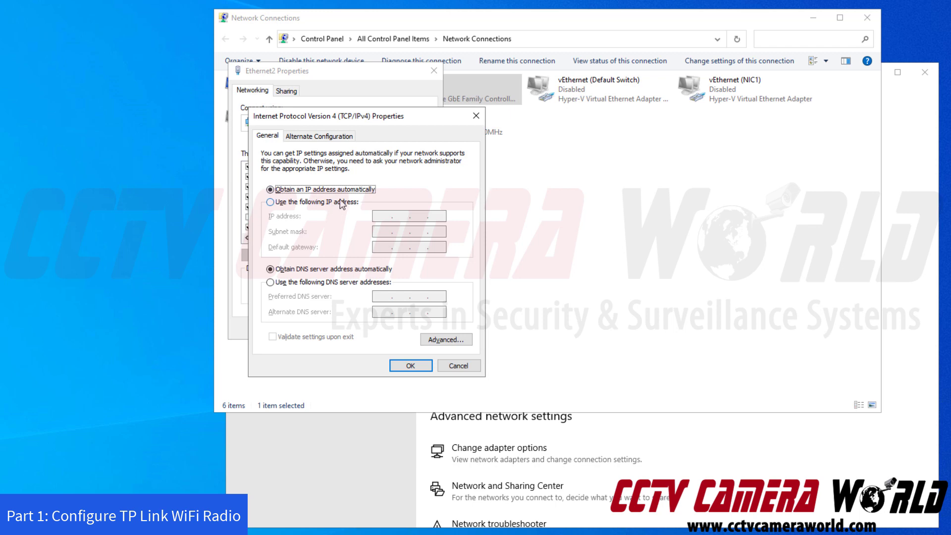
# Choose 'Use the following IP address' and enter 192.168.0 in the IP address field.
pyautogui.click(290, 203)
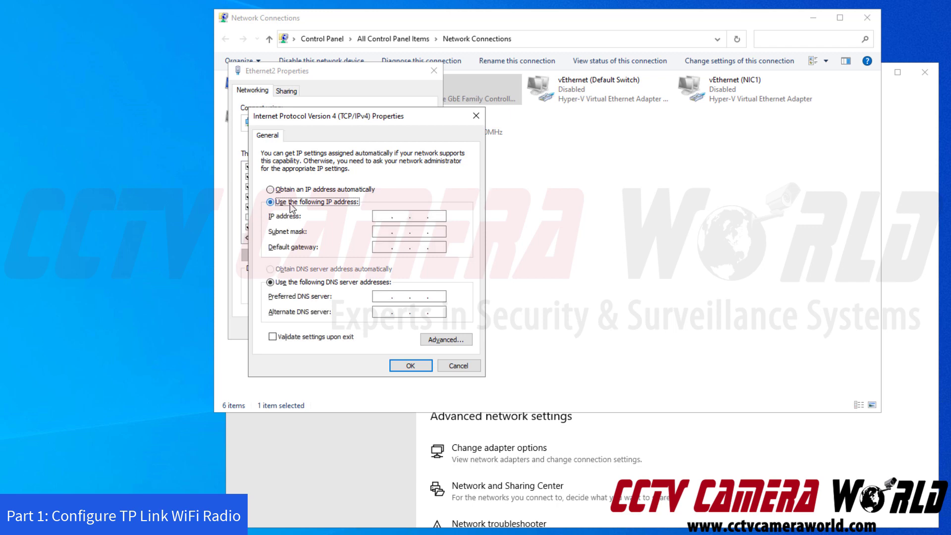
pyautogui.click(378, 216)
pyautogui.write('192 . 168')
pyautogui.write('0 .')
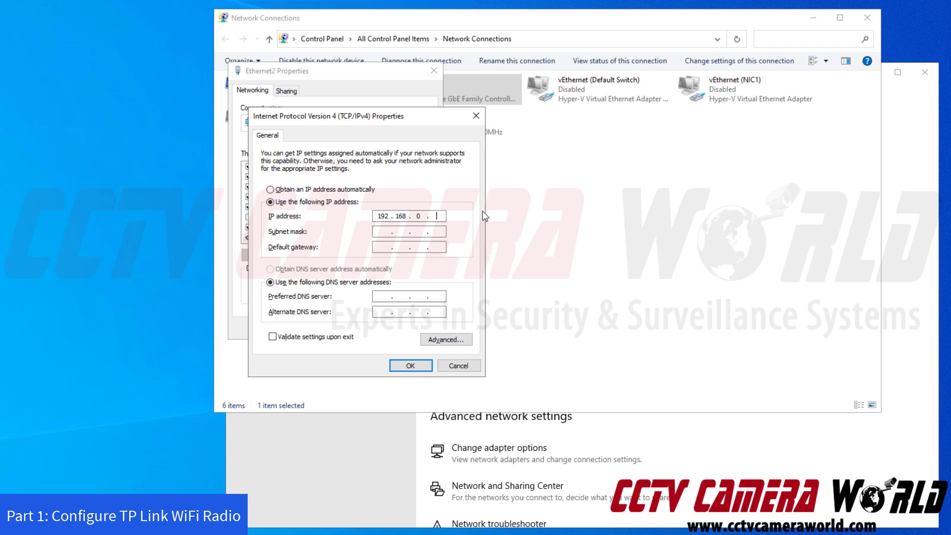
# Complete the IP as 192.168.0.50 and fill subnet mask 255.255.255.0.
pyautogui.write('254')
pyautogui.press('BackSpace')
pyautogui.press('BackSpace')
pyautogui.press('BackSpace')
pyautogui.write('50')
pyautogui.press('Tab')
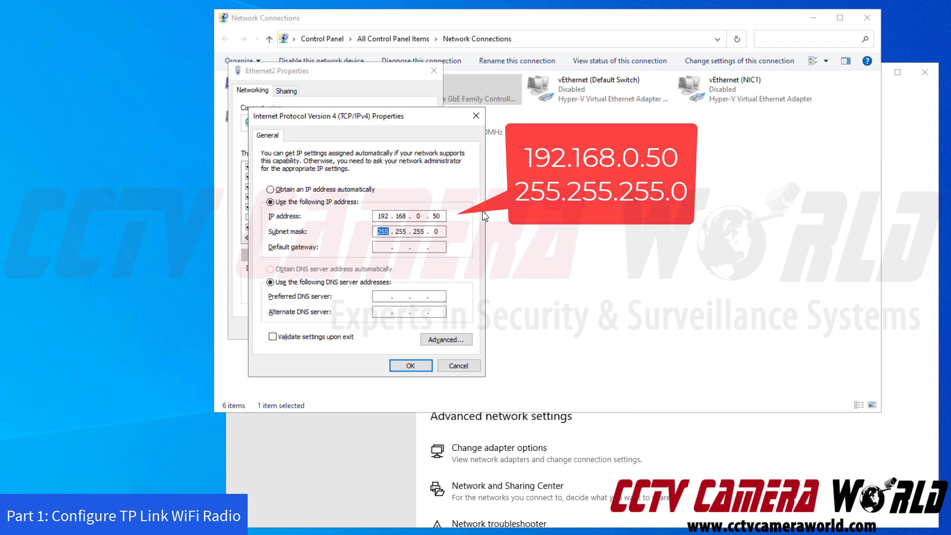
pyautogui.click(384, 231)
pyautogui.doubleClick(380, 232)
pyautogui.click(434, 231)
# Check the address fields, confirm with OK and close the Ethernet2 properties.
pyautogui.click(388, 247)
pyautogui.doubleClick(378, 216)
pyautogui.click(438, 215)
pyautogui.moveTo(433, 216); pyautogui.dragTo(445, 216)
pyautogui.doubleClick(419, 216)
pyautogui.click(415, 362)
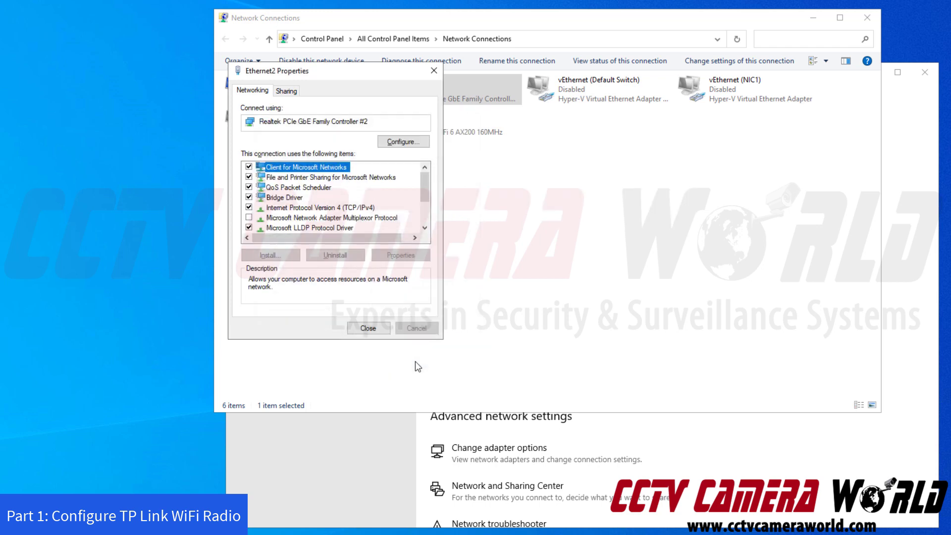
pyautogui.click(368, 328)
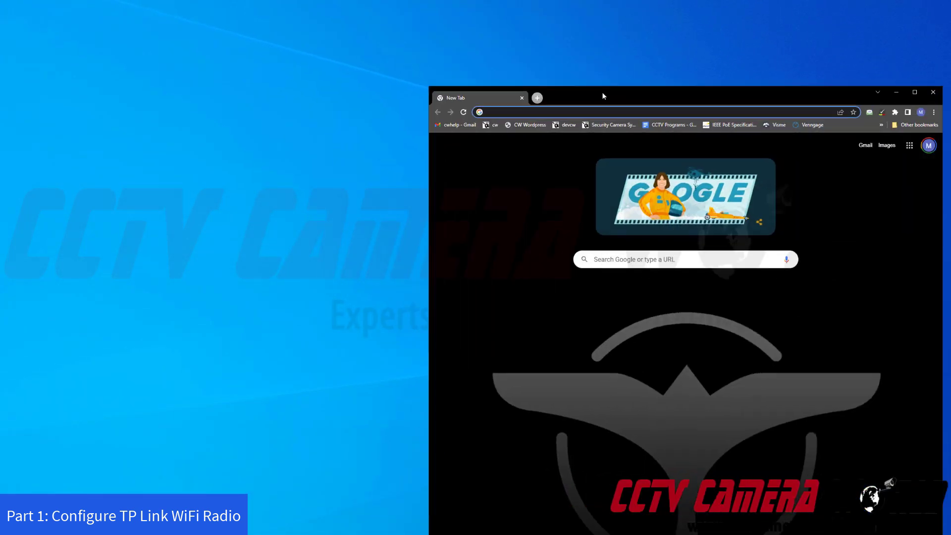
# Move Chrome aside and load the radio's default address 192.168.0.254.
pyautogui.moveTo(603, 95); pyautogui.dragTo(280, 11)
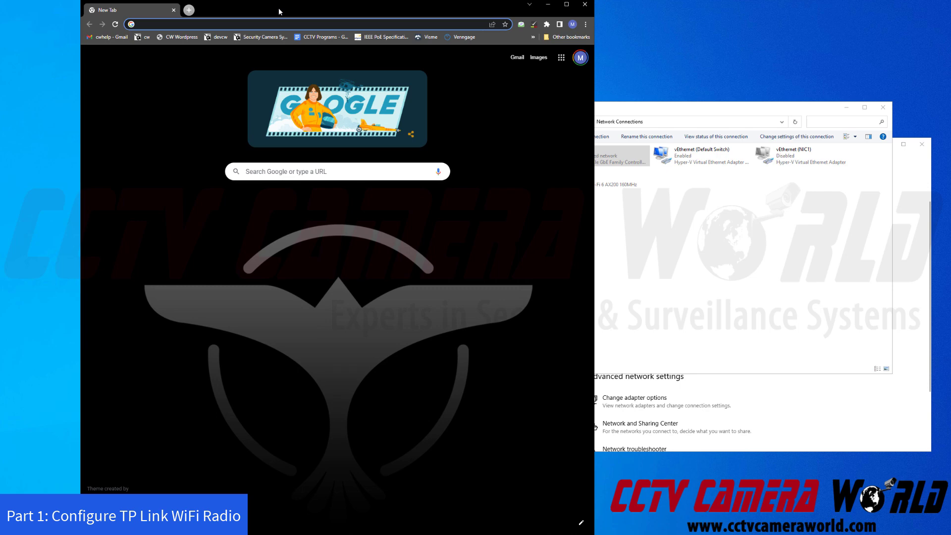
pyautogui.write('1')
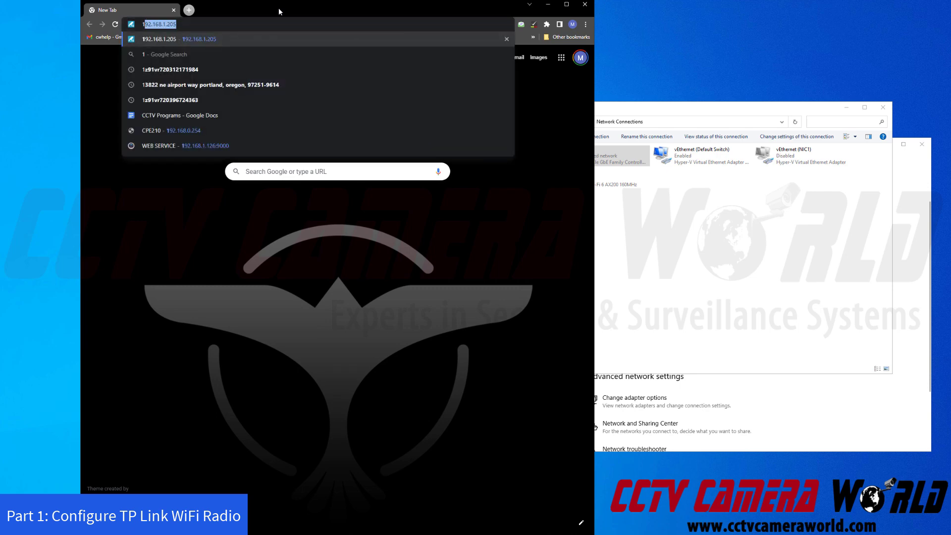
pyautogui.write('92.16')
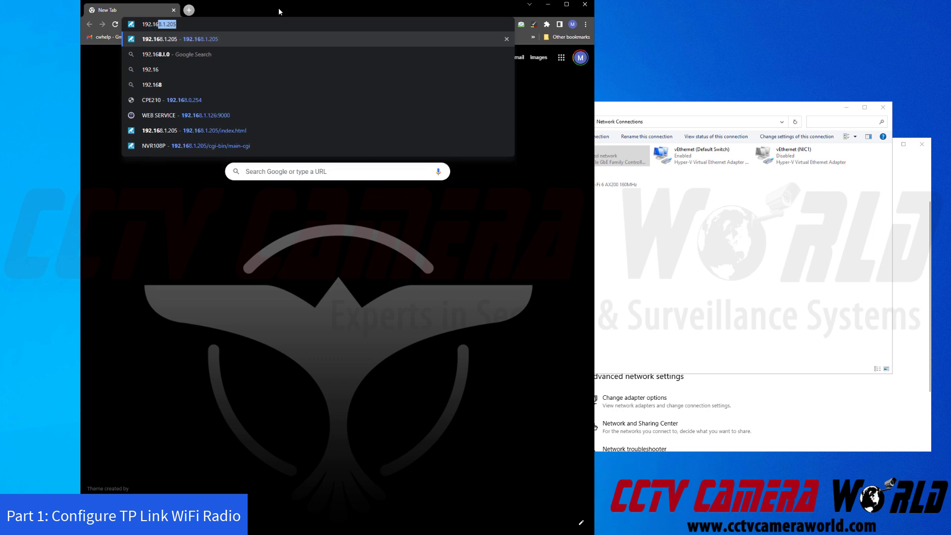
pyautogui.write('8.0.254')
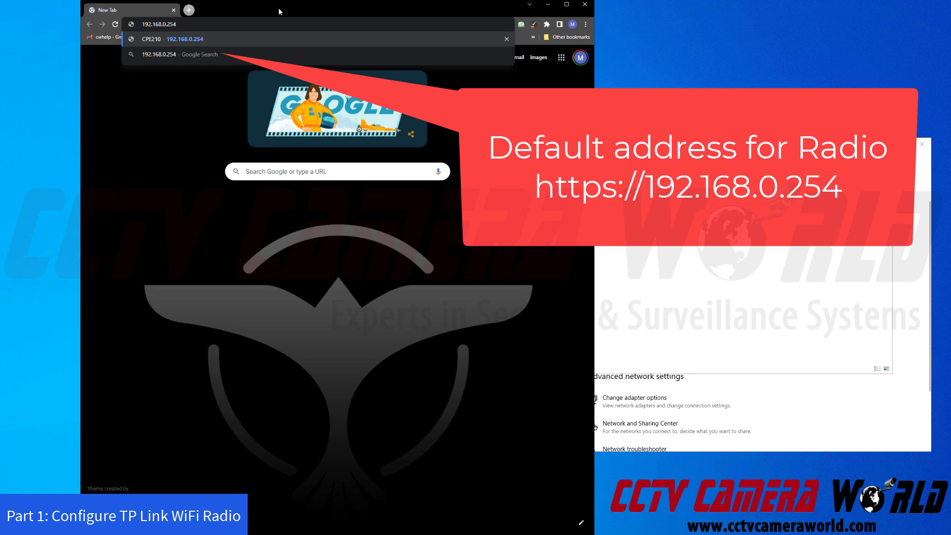
pyautogui.press('Return')
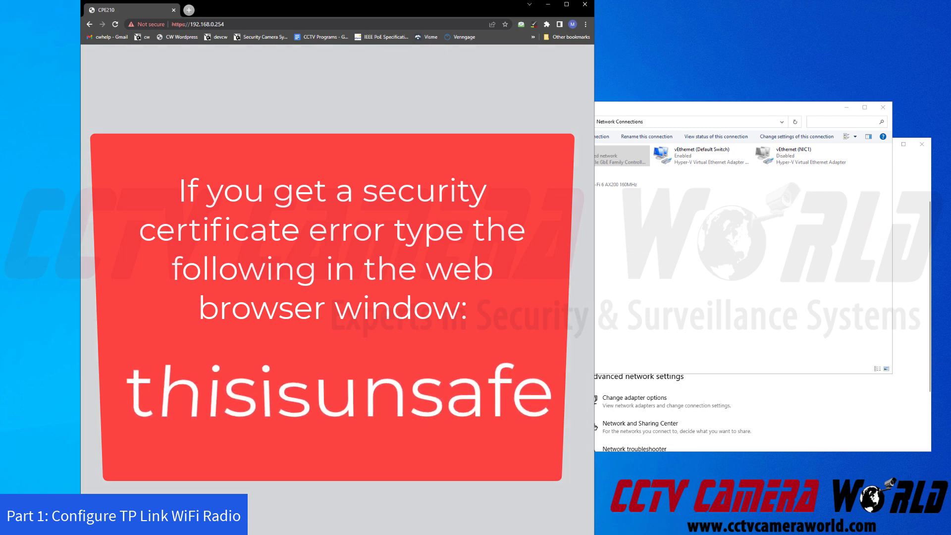
# Log in with the default admin user name and password, agreeing to the terms of use.
pyautogui.click(161, 24)
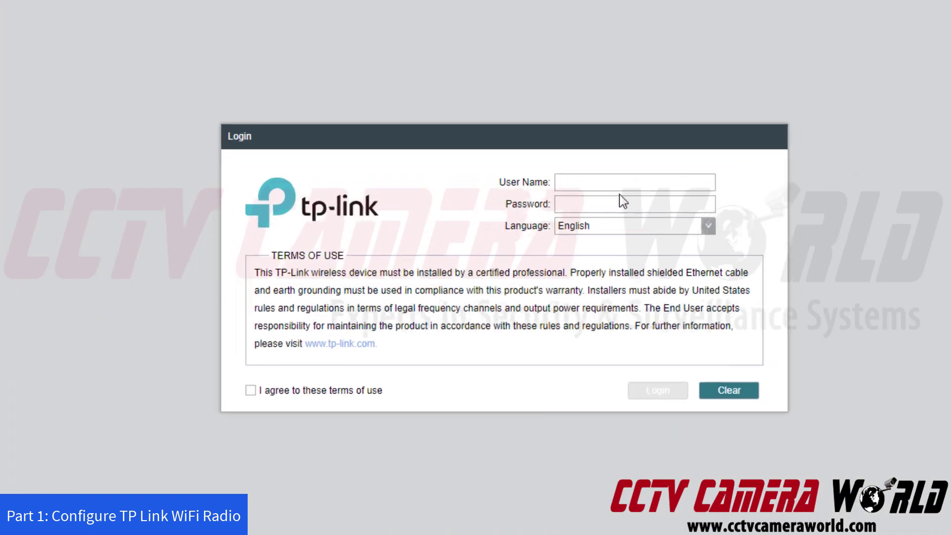
pyautogui.click(618, 185)
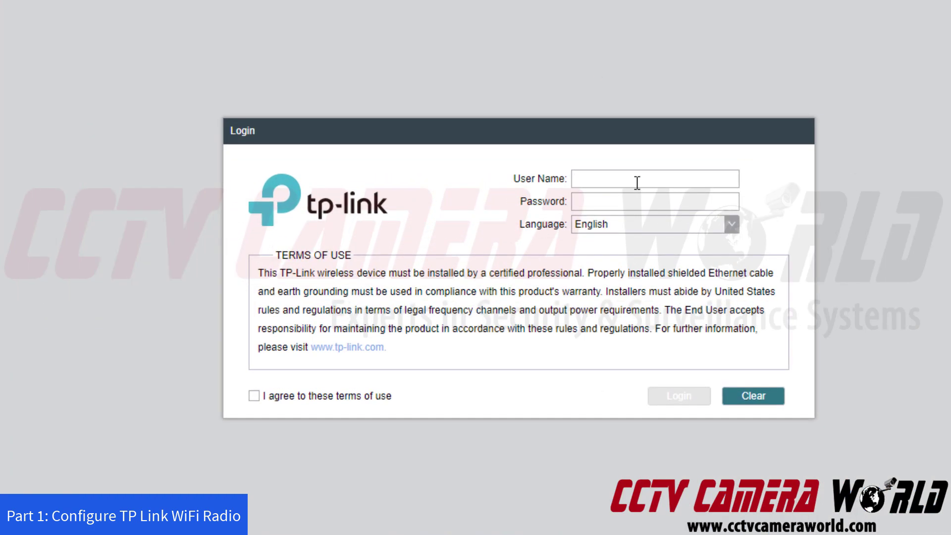
pyautogui.write('admin')
pyautogui.press('Tab')
pyautogui.write('admin')
pyautogui.click(254, 396)
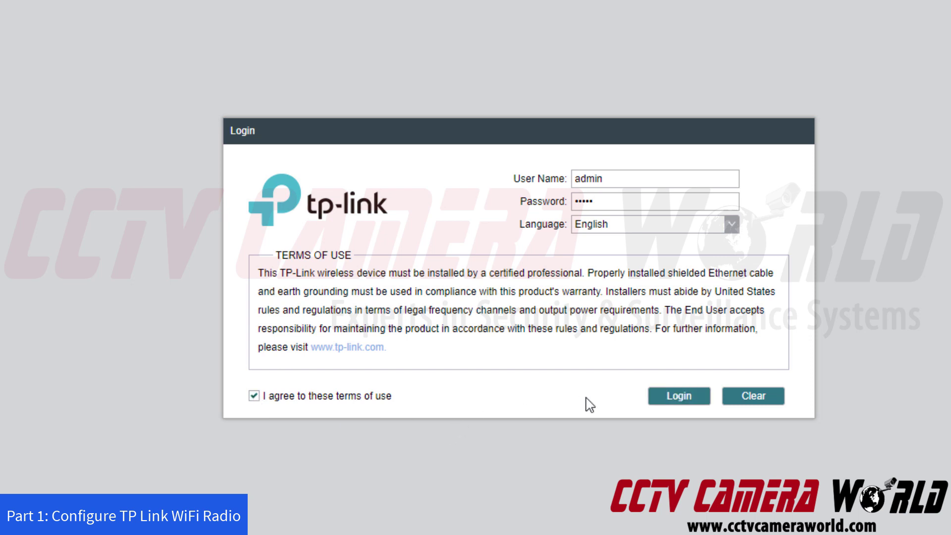
pyautogui.click(653, 401)
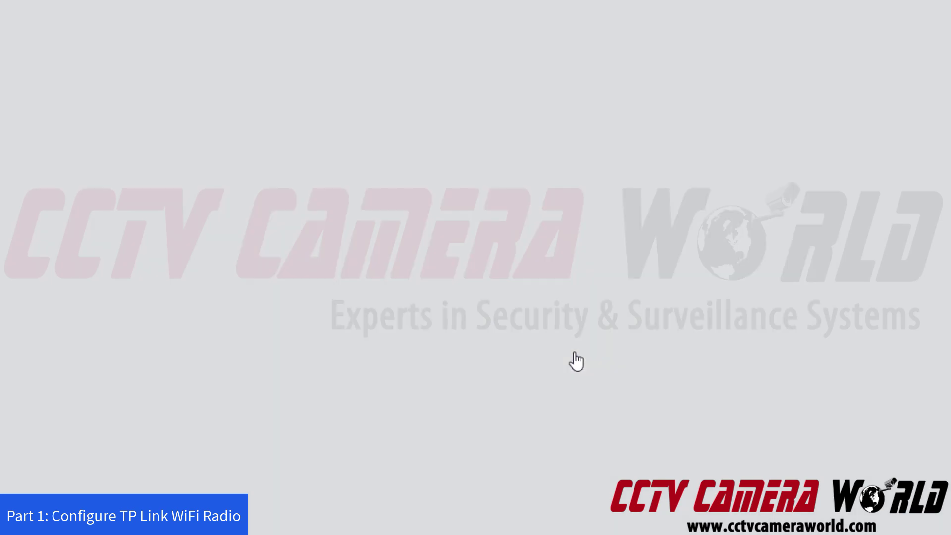
# Enter a new user name and password in the Change Password prompt and finish.
pyautogui.click(614, 216)
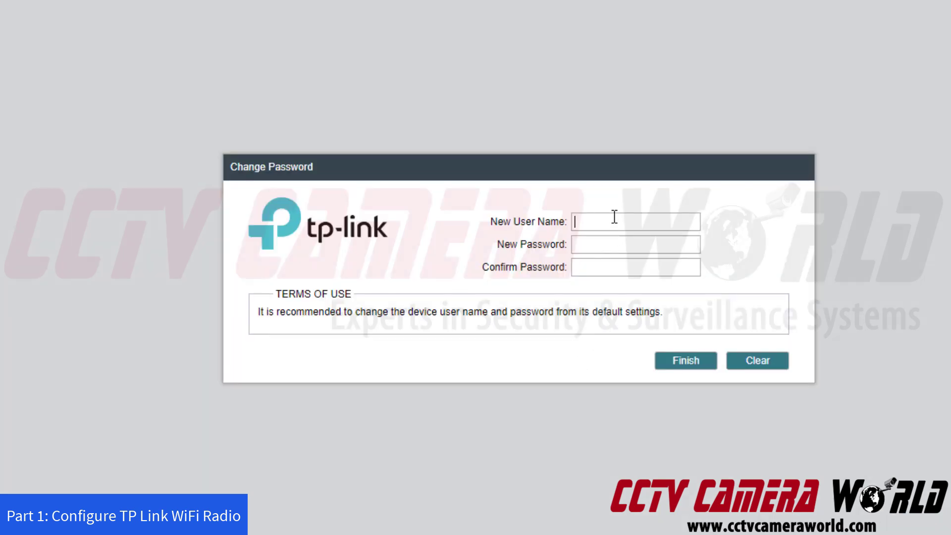
pyautogui.write('admin')
pyautogui.press('Tab')
pyautogui.write('admin123admin123')
pyautogui.moveTo(582, 222); pyautogui.dragTo(605, 232)
pyautogui.click(628, 242)
pyautogui.click(675, 365)
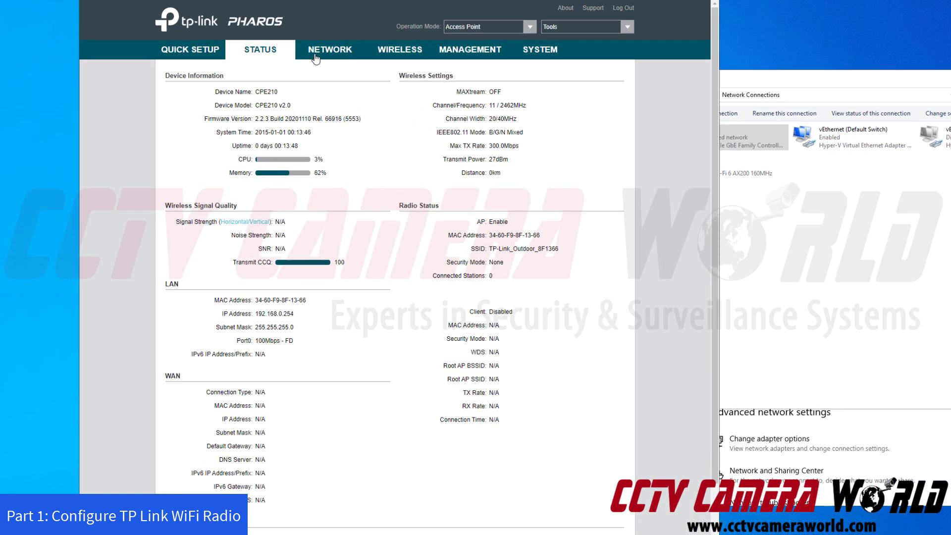
# On the NETWORK page, change the LAN IP address to 192.168.1.254.
pyautogui.click(295, 50)
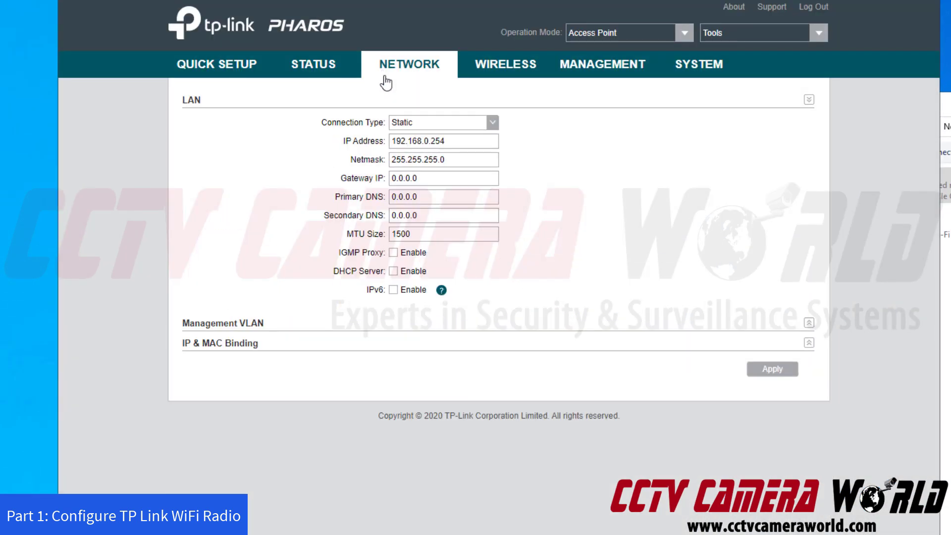
pyautogui.click(429, 141)
pyautogui.press('BackSpace')
pyautogui.write('1')
pyautogui.press('Right')
pyautogui.press('Right')
pyautogui.press('Right')
pyautogui.press('Right')
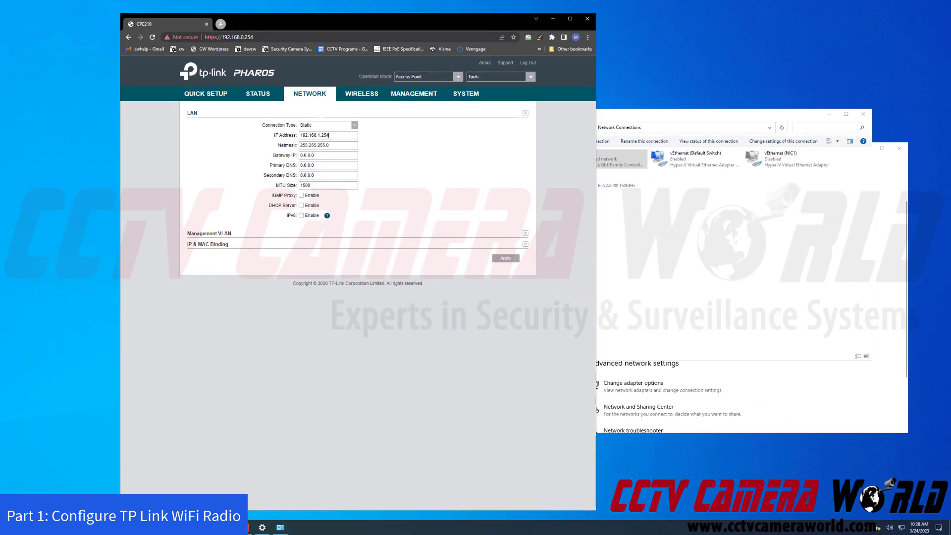
# Launch Command Prompt and ping 192.168.1.254.
pyautogui.press('super+s')
pyautogui.write('cmd')
pyautogui.press('Return')
pyautogui.write('ping 192.168.1.264')
pyautogui.press('BackSpace')
pyautogui.press('BackSpace')
pyautogui.write('54')
pyautogui.press('Return')
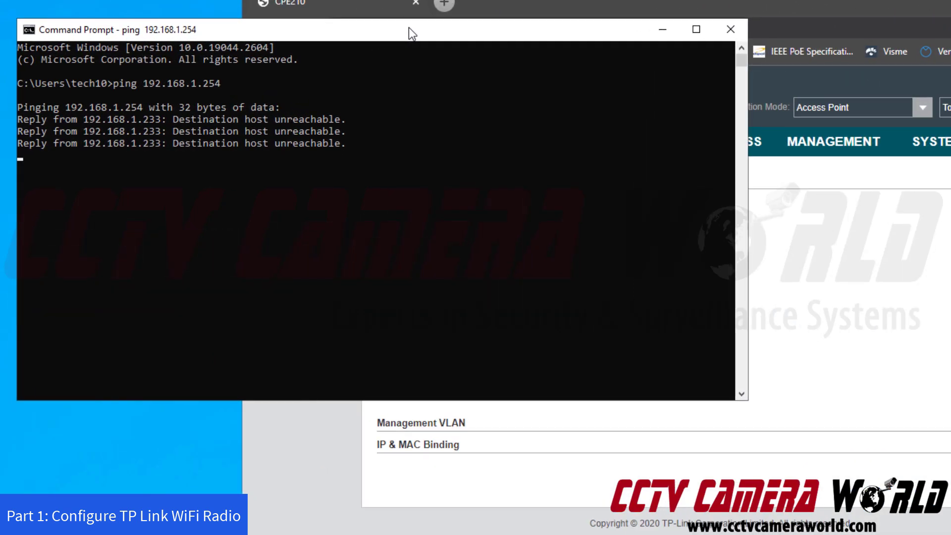
# Rerun the ping to 192.168.1.254 continuously with the -t option.
pyautogui.press('Up')
pyautogui.write('-t')
pyautogui.press('BackSpace')
pyautogui.press('BackSpace')
pyautogui.press('BackSpace')
pyautogui.write('-t')
pyautogui.press('Return')
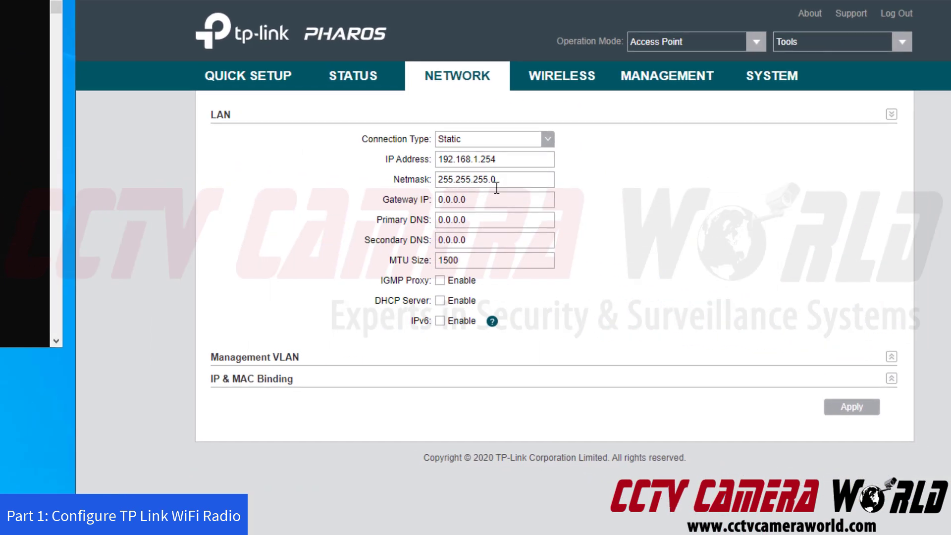
pyautogui.tripleClick(487, 200)
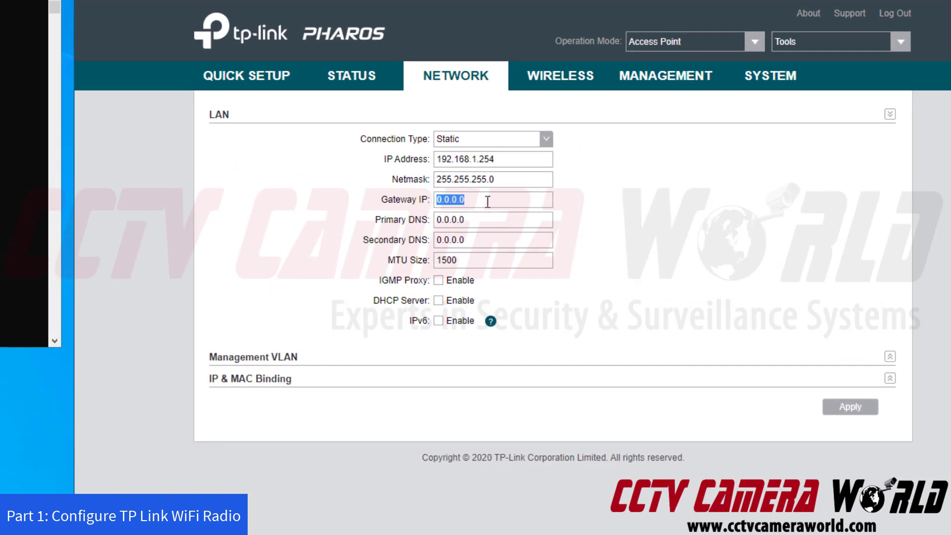
# Enter Gateway IP 192.168.1.1, Primary DNS 192.168.1.1, Secondary DNS 1.1.1.1 and apply.
pyautogui.write('192.168.1.1')
pyautogui.moveTo(488, 201); pyautogui.dragTo(376, 190)
pyautogui.doubleClick(482, 222)
pyautogui.write('1.92.16')
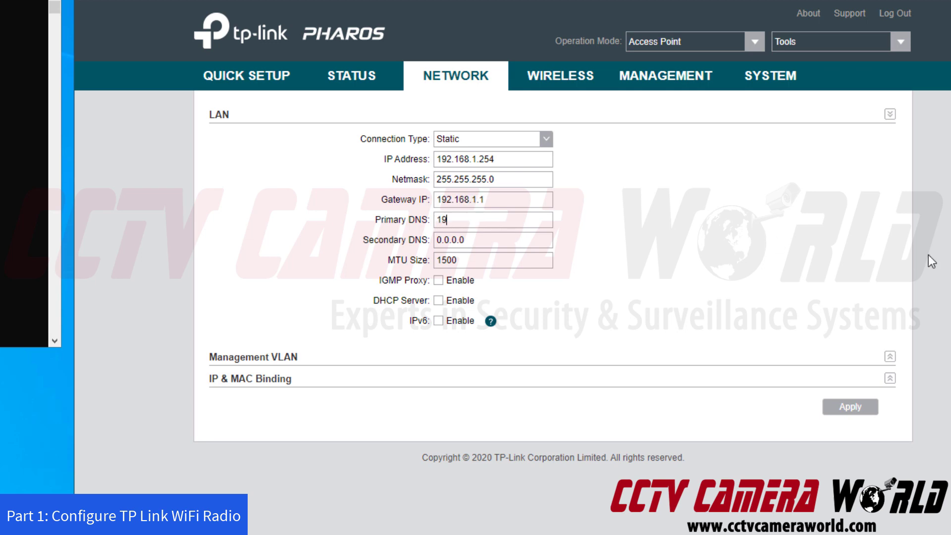
pyautogui.write('8.1.1')
pyautogui.moveTo(513, 250); pyautogui.dragTo(403, 234)
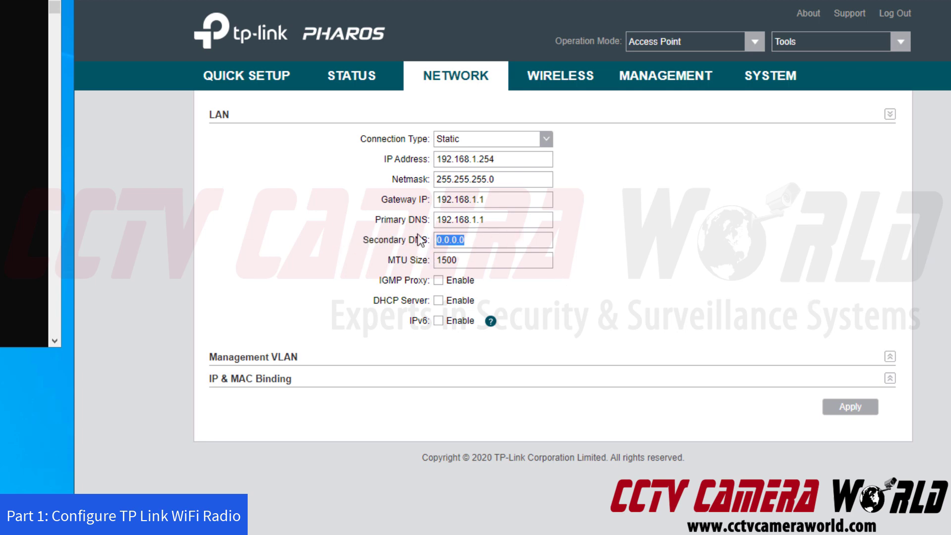
pyautogui.write('1.1.1.1')
pyautogui.click(843, 409)
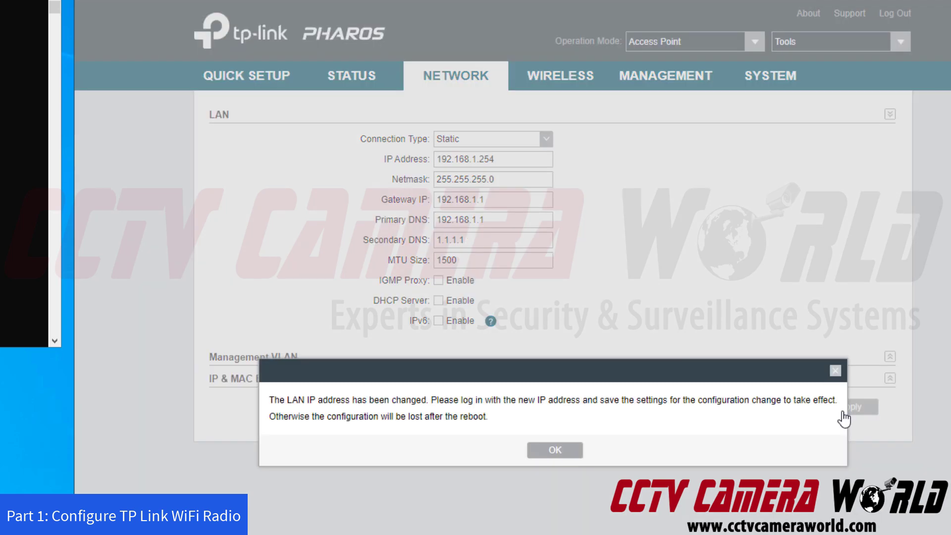
pyautogui.moveTo(302, 401); pyautogui.dragTo(663, 418)
# Acknowledge the LAN address change notice and return to the Network Connections window.
pyautogui.click(664, 418)
pyautogui.click(565, 452)
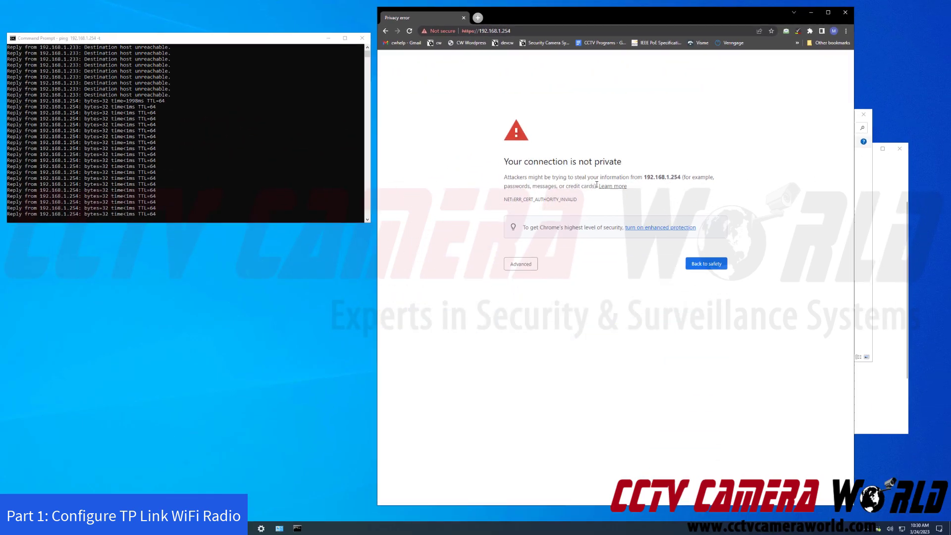
pyautogui.click(862, 253)
# Switch Ethernet2's TCP/IPv4 settings from static 192.168.0.50 to automatic IP and DNS.
pyautogui.moveTo(492, 114); pyautogui.dragTo(123, 227)
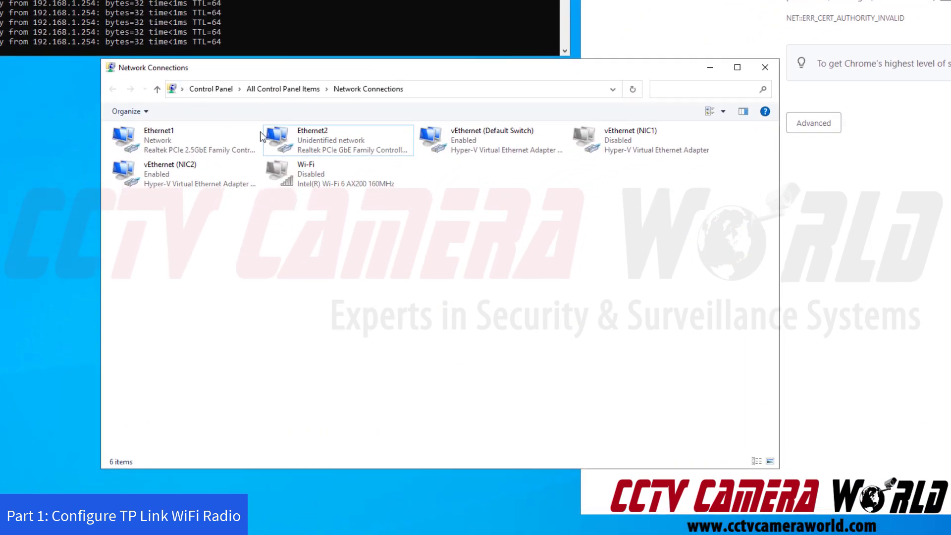
pyautogui.click(267, 182)
pyautogui.rightClick(267, 183)
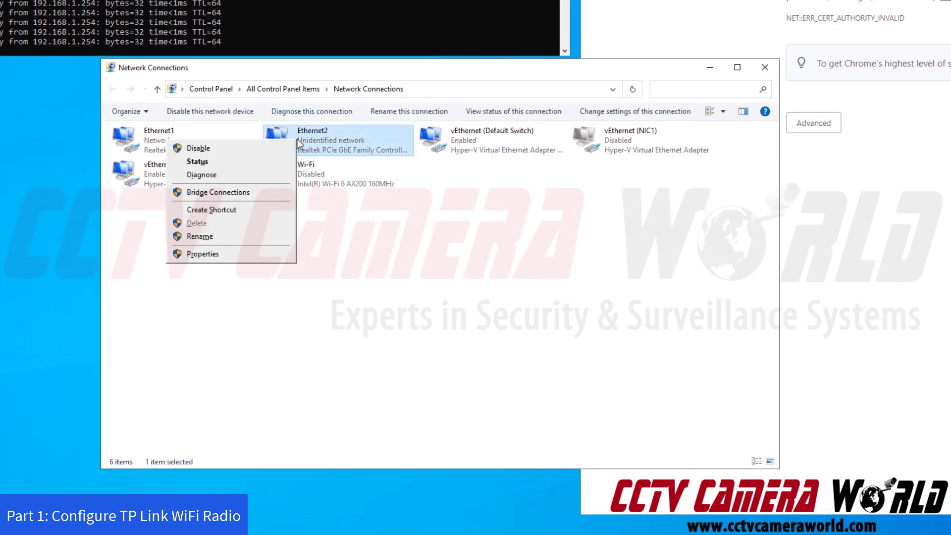
pyautogui.click(263, 254)
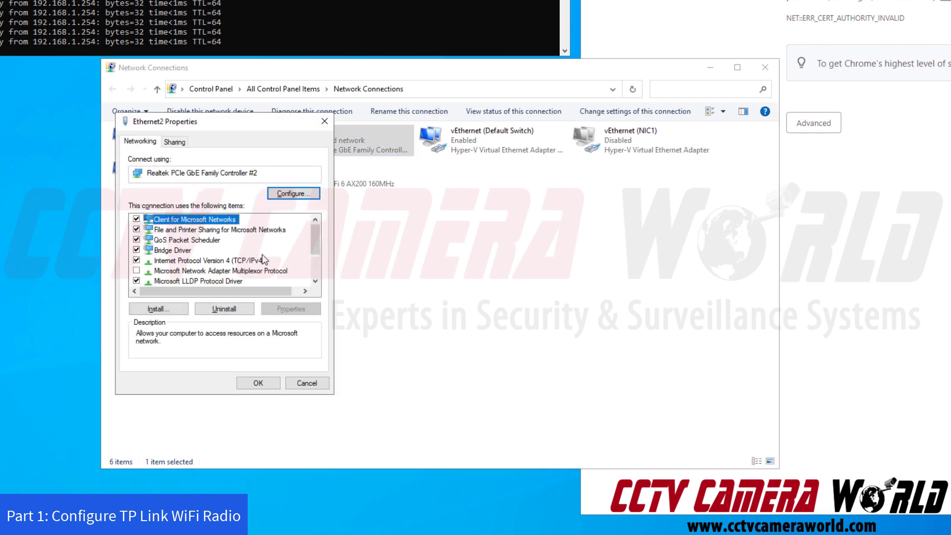
pyautogui.click(235, 260)
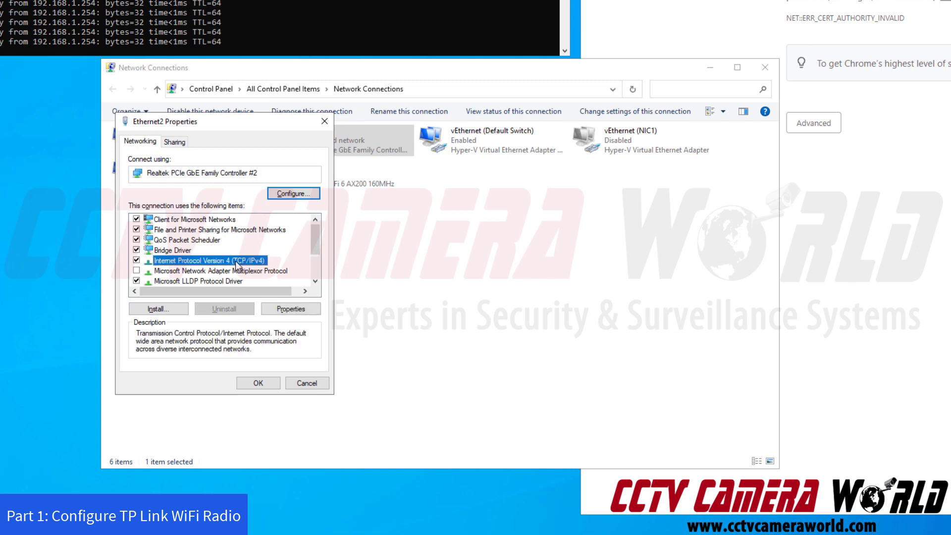
pyautogui.click(301, 312)
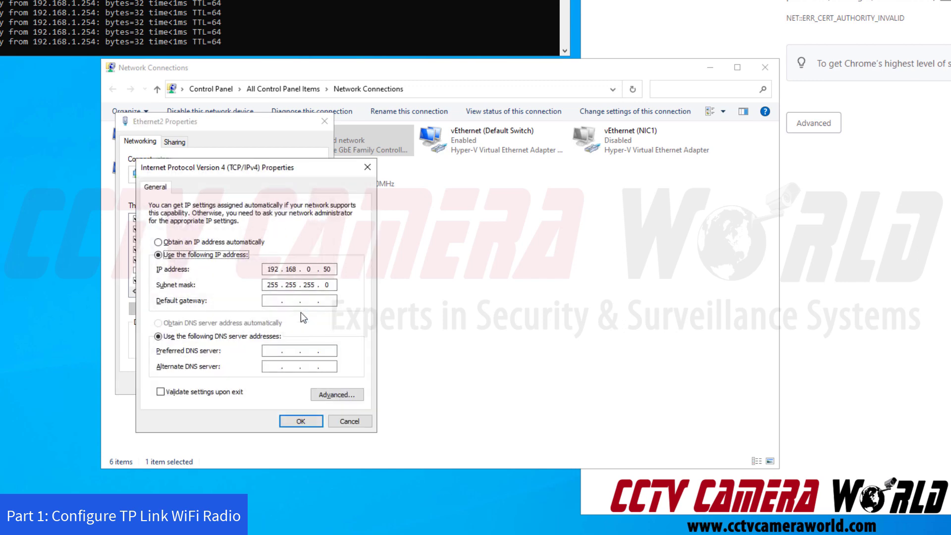
pyautogui.click(227, 243)
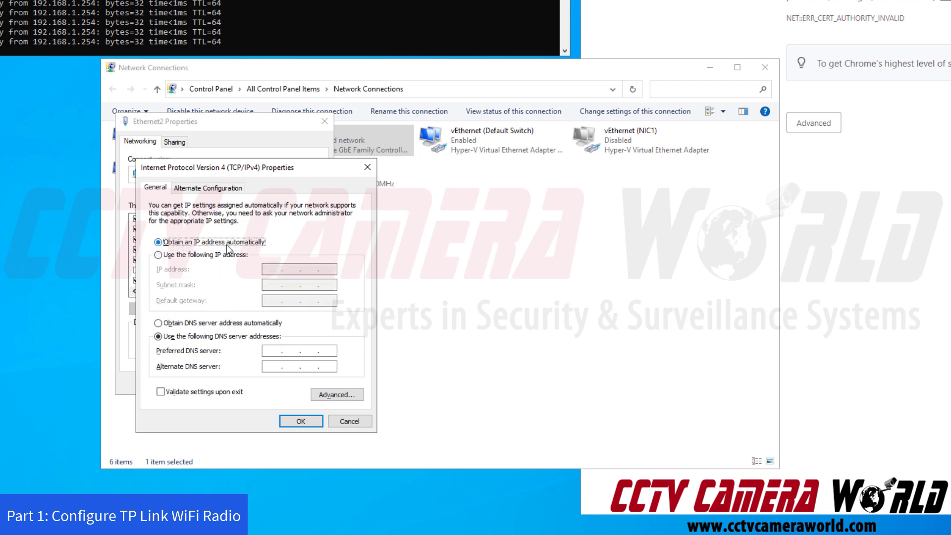
pyautogui.click(188, 324)
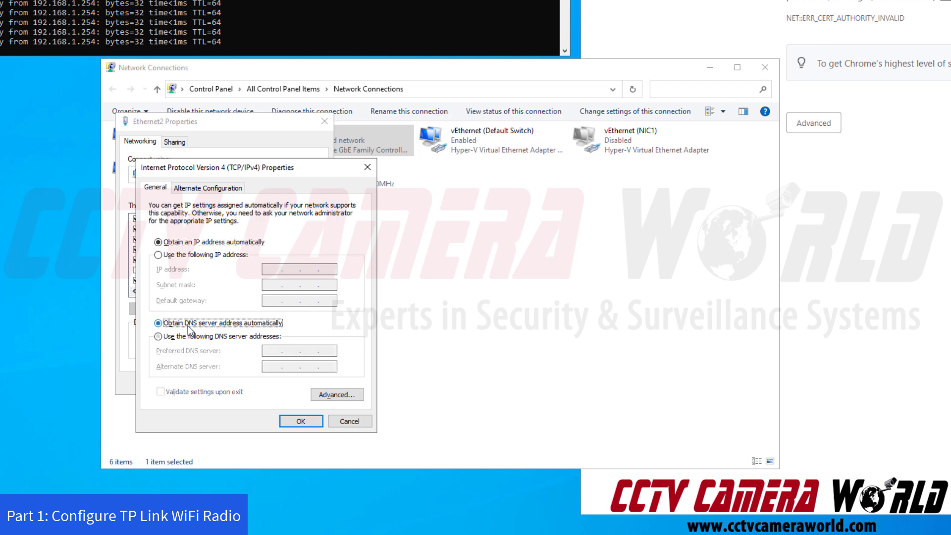
pyautogui.click(297, 422)
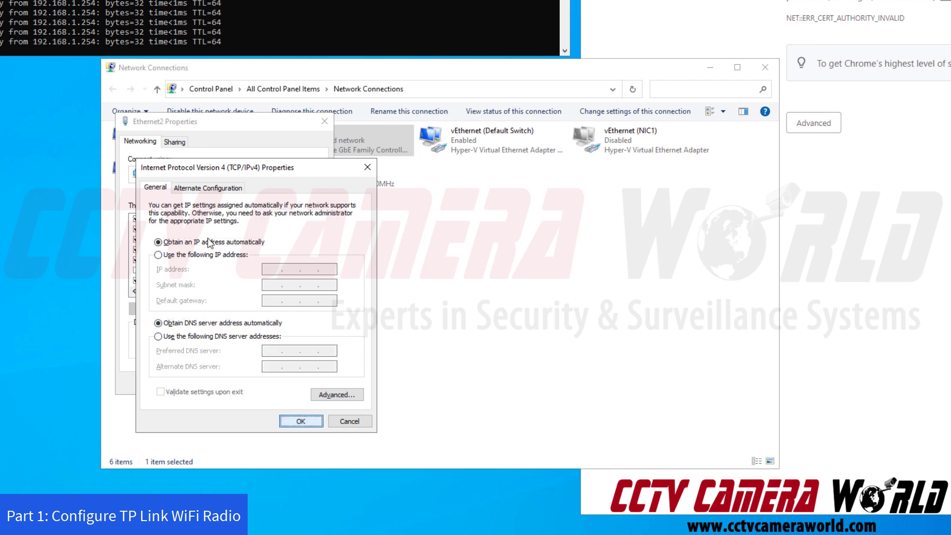
pyautogui.click(199, 243)
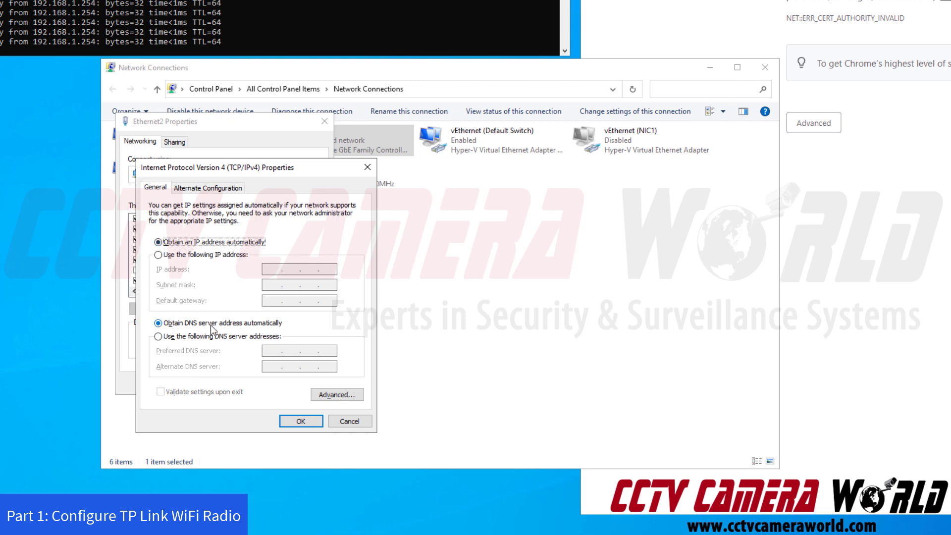
pyautogui.click(302, 421)
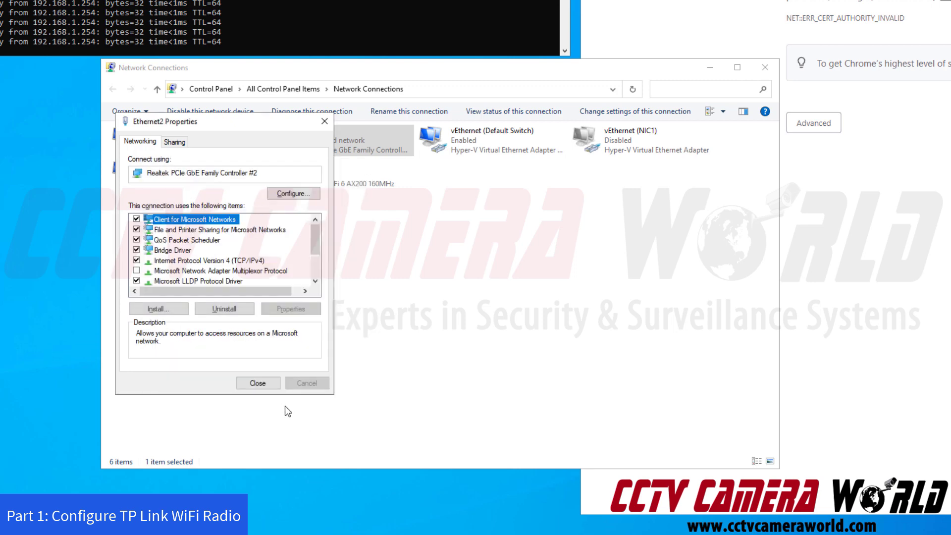
# Close Ethernet2 Properties, check the ping output, and bring Chrome's 192.168.1.254 warning forward.
pyautogui.click(270, 389)
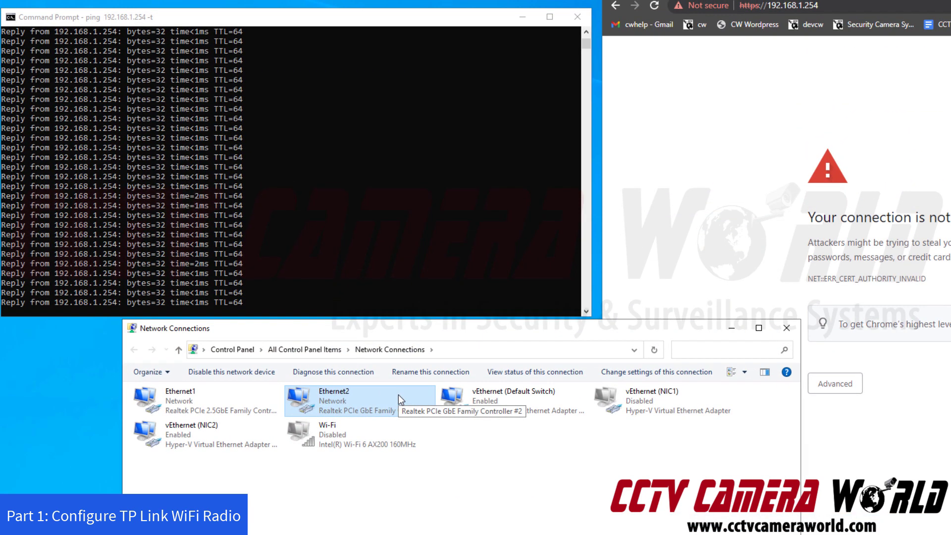
pyautogui.click(445, 250)
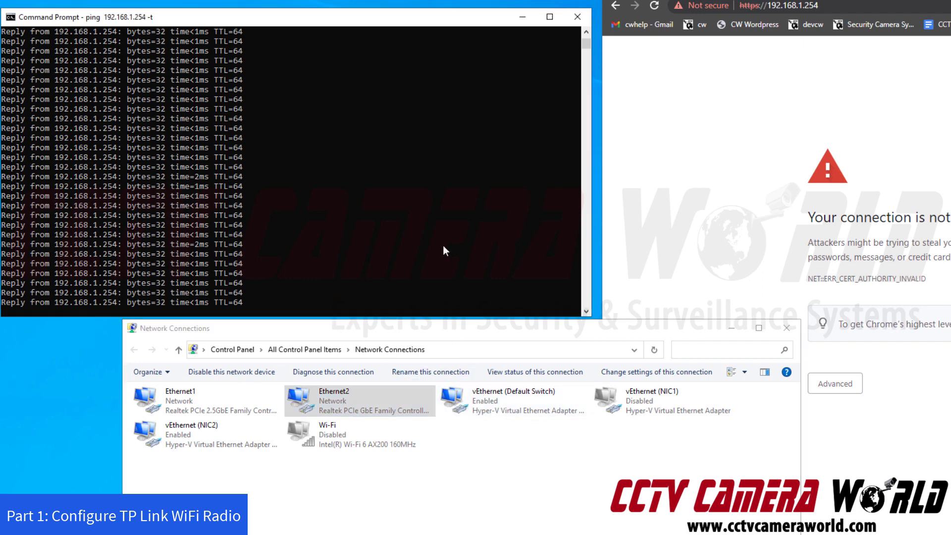
pyautogui.scroll(-10, 224, 168)
pyautogui.scroll(4, 182, 144)
pyautogui.rightClick(370, 405)
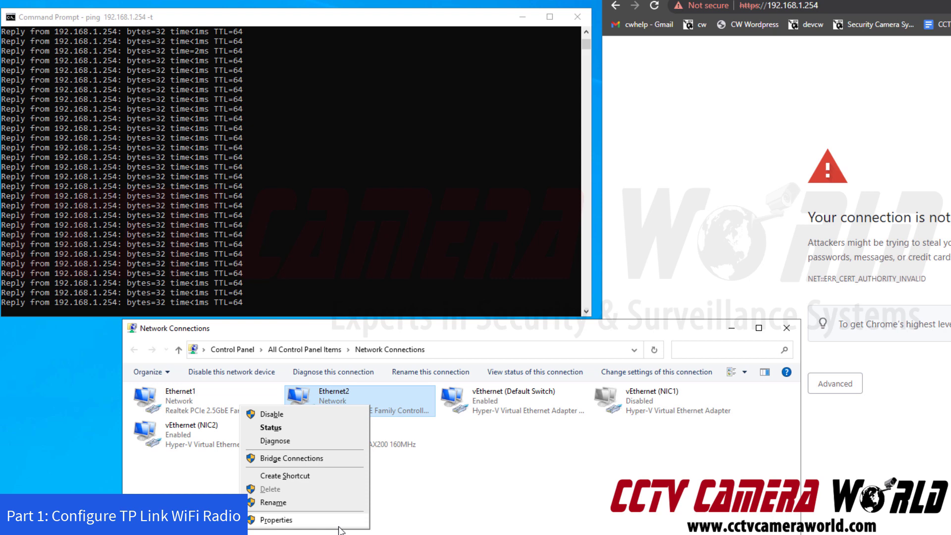
pyautogui.click(760, 285)
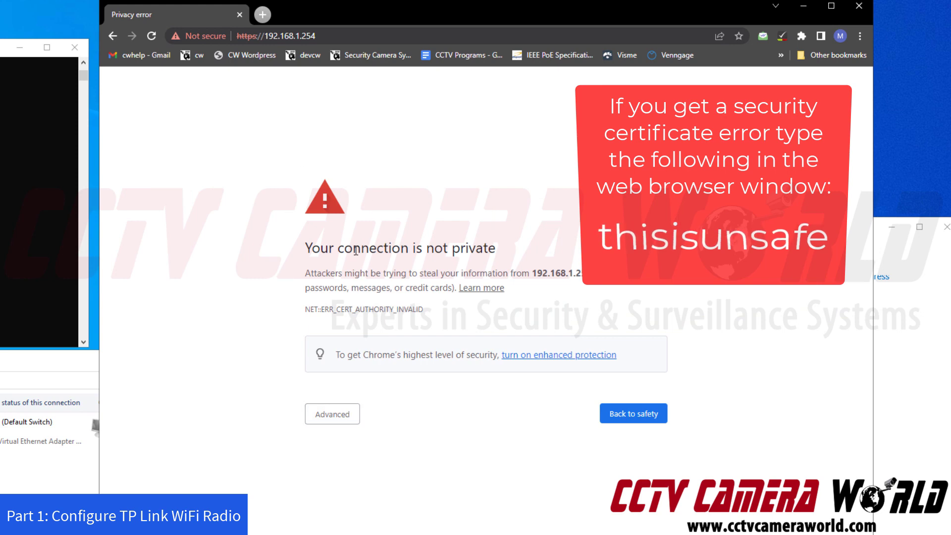
# Bypass Chrome's certificate warning via Advanced and proceed to 192.168.1.254 (unsafe).
pyautogui.moveTo(305, 255); pyautogui.dragTo(505, 251)
pyautogui.click(506, 250)
pyautogui.click(334, 414)
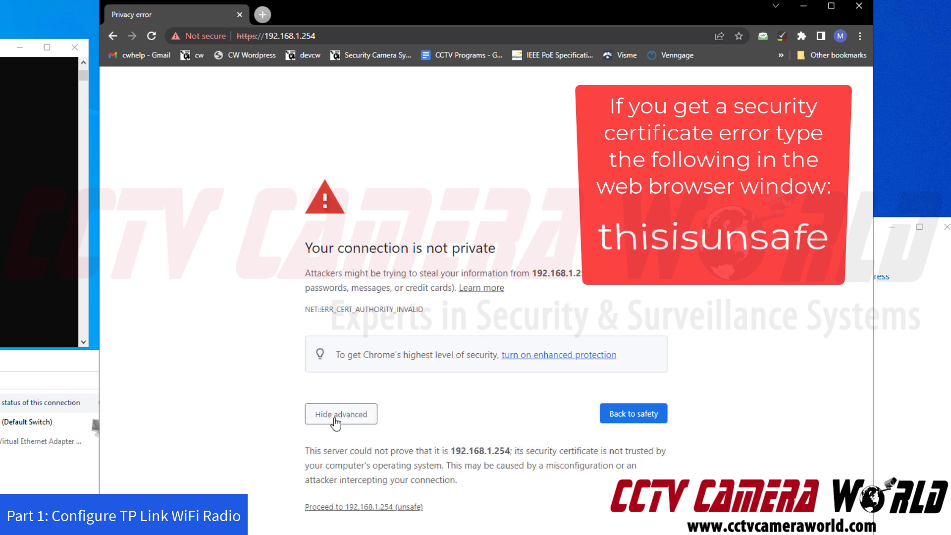
pyautogui.click(334, 510)
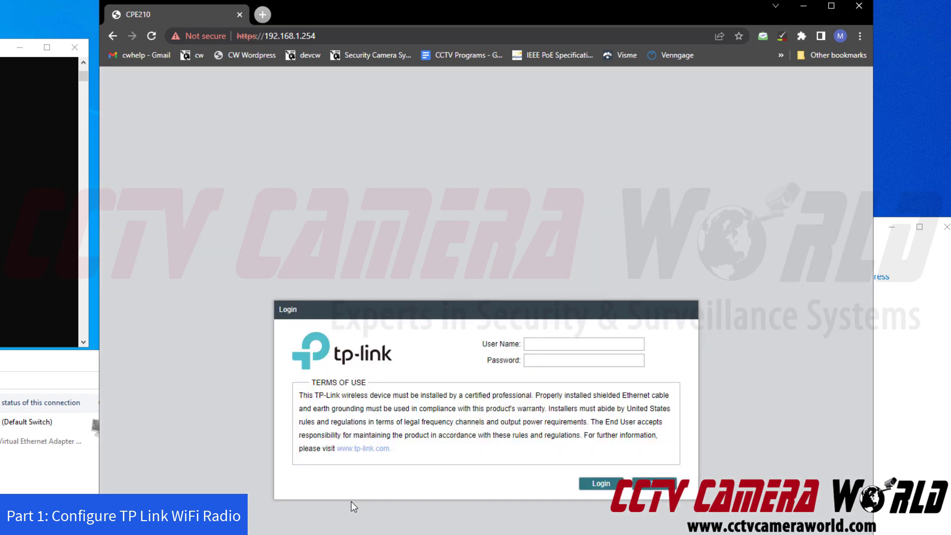
# Log in to the CPE210 with user name admin and the administrator password.
pyautogui.click(581, 346)
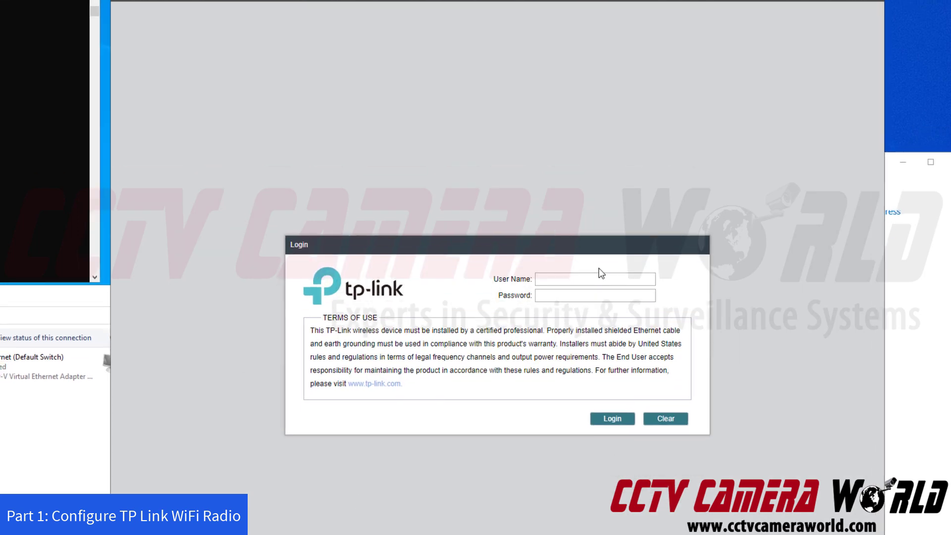
pyautogui.write('admin')
pyautogui.press('Tab')
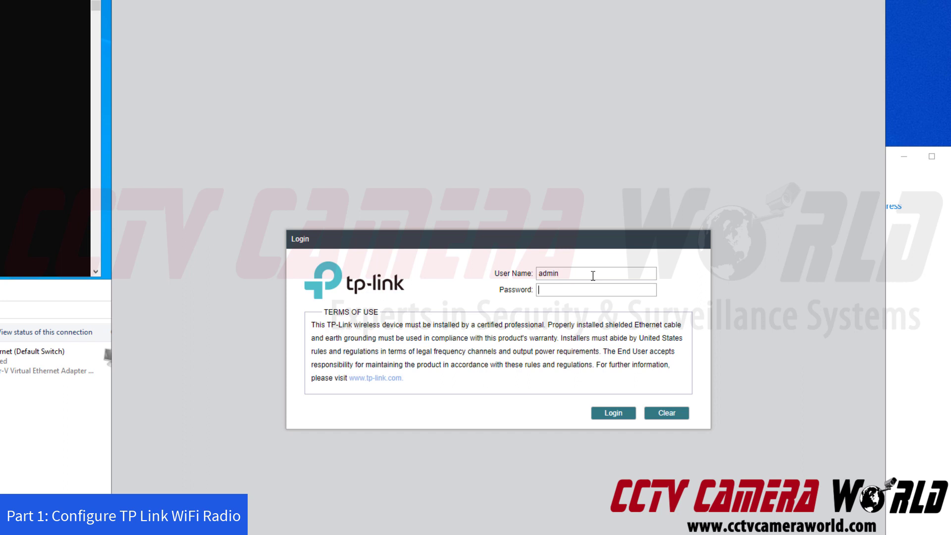
pyautogui.write('••••••••')
pyautogui.click(618, 420)
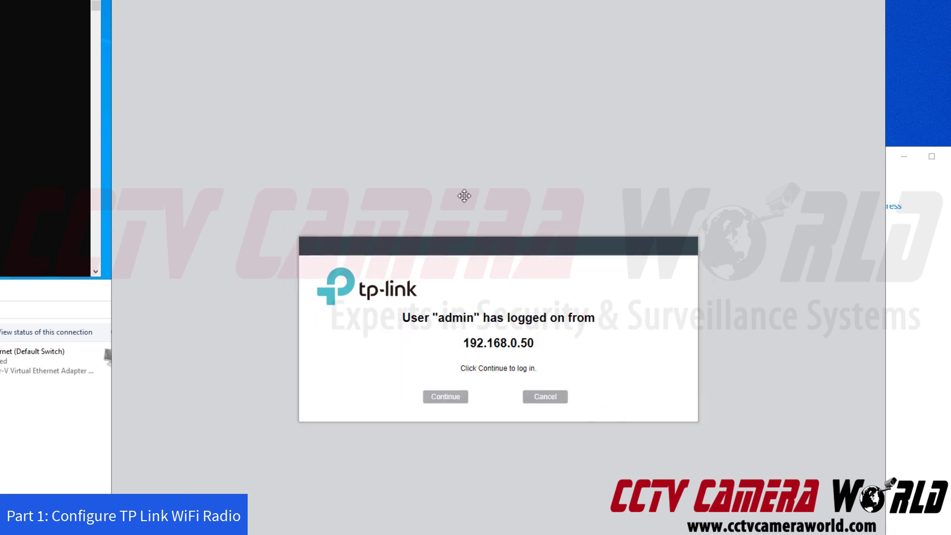
# Continue past the login notice, save the pending device changes, and open Wireless settings.
pyautogui.moveTo(554, 319); pyautogui.dragTo(527, 345)
pyautogui.click(510, 345)
pyautogui.click(554, 342)
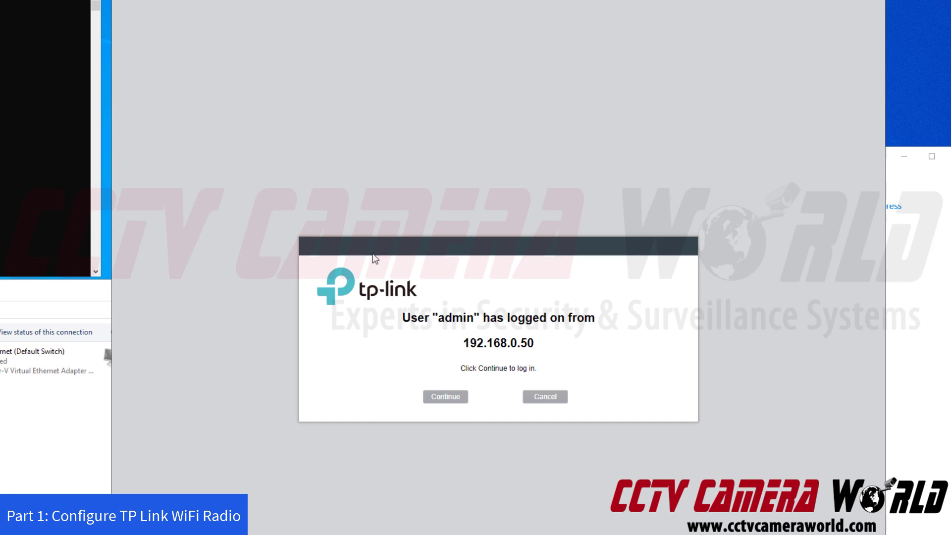
pyautogui.click(449, 401)
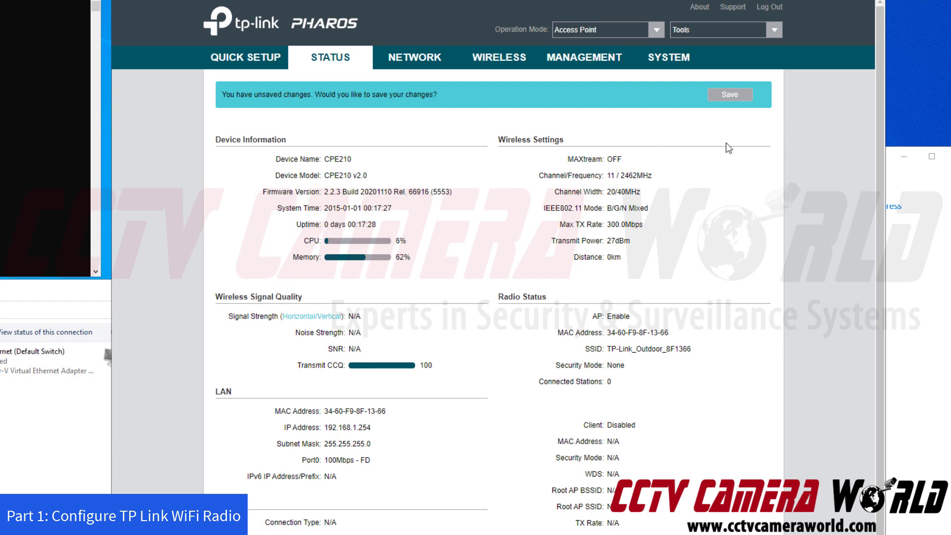
pyautogui.click(723, 99)
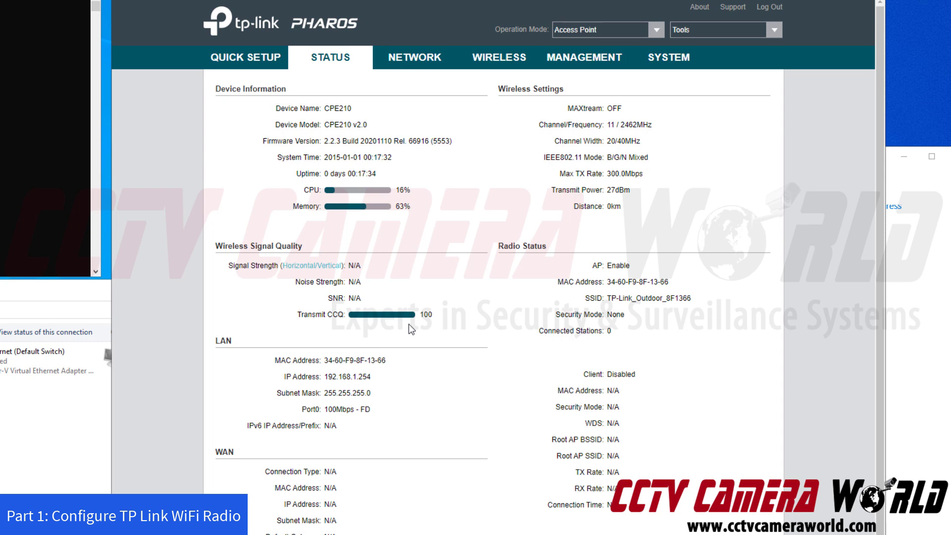
pyautogui.moveTo(380, 381); pyautogui.dragTo(323, 380)
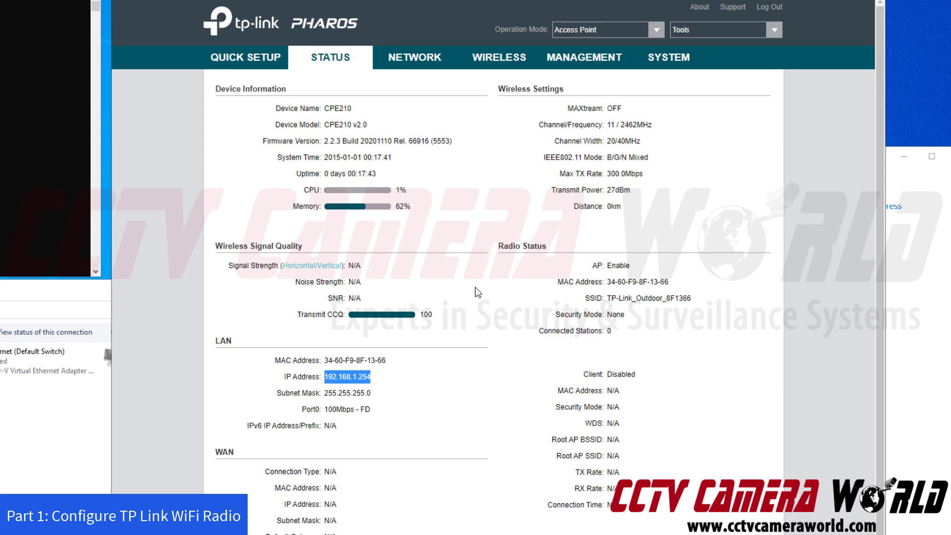
pyautogui.click(501, 57)
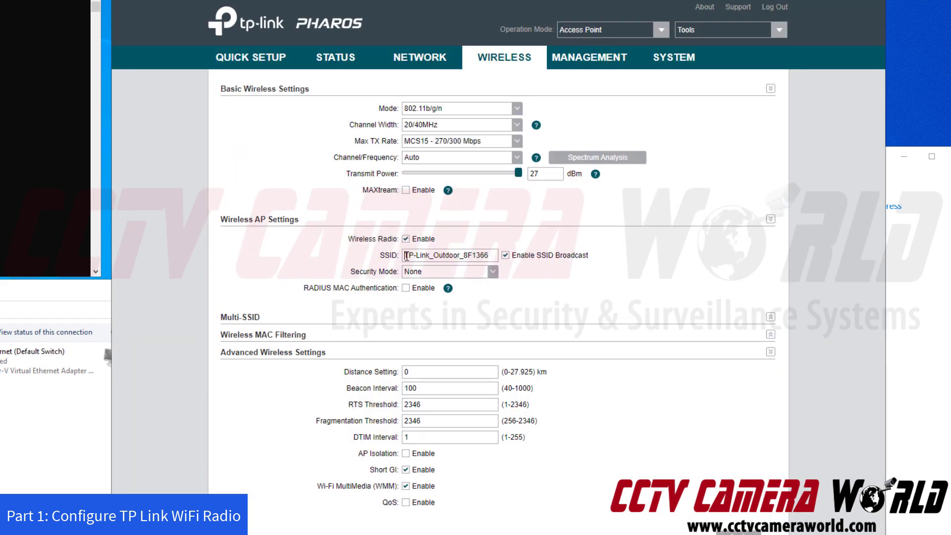
# Set Security Mode to WPA-PSK and enter the Wi-Fi password in PSK Password.
pyautogui.moveTo(406, 255); pyautogui.dragTo(493, 257)
pyautogui.click(570, 292)
pyautogui.click(492, 273)
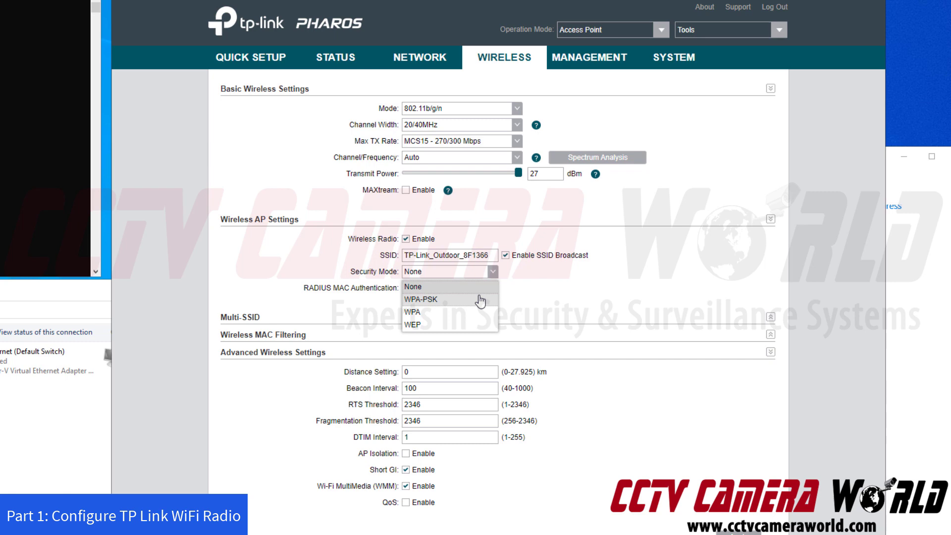
pyautogui.click(479, 300)
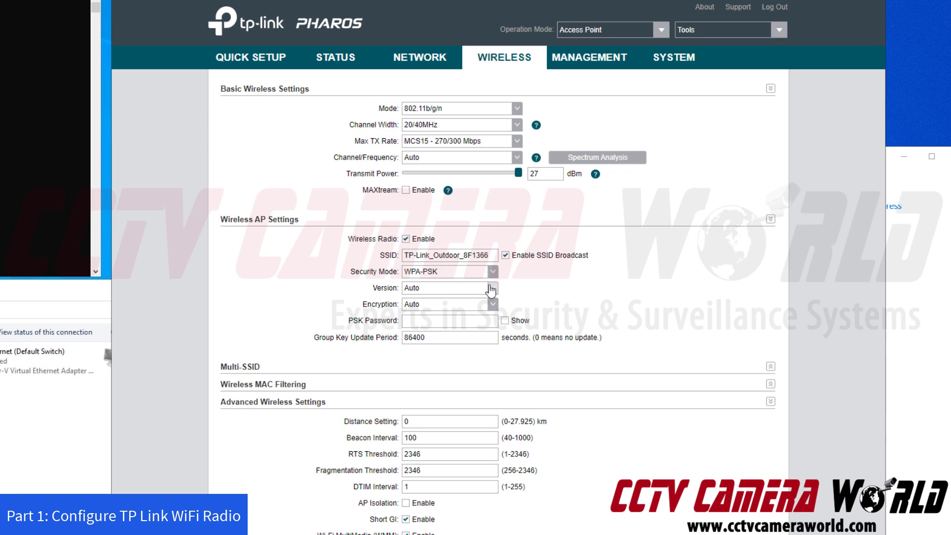
pyautogui.click(455, 320)
pyautogui.click(505, 322)
pyautogui.click(478, 323)
pyautogui.write('•••••••ywifi')
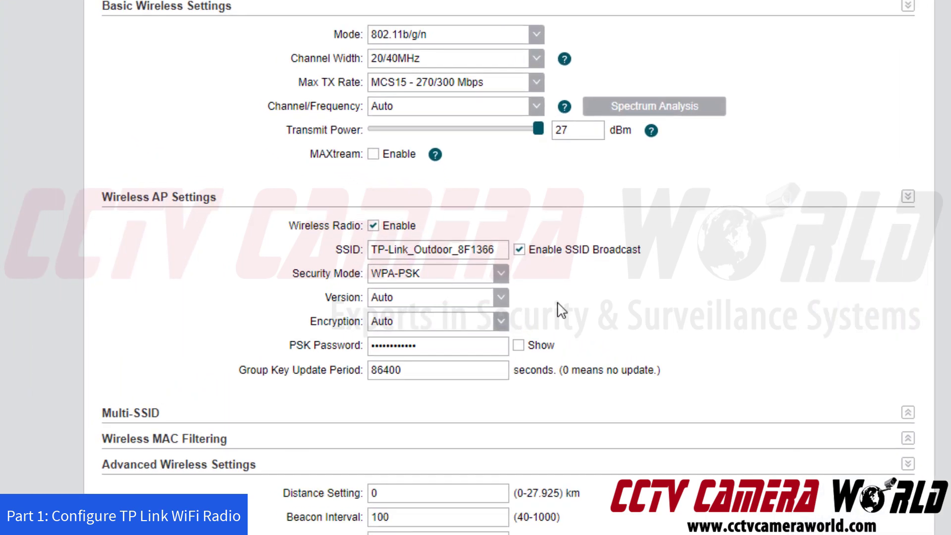
# Tick Show to display the PSK password in plain text and review SSID TP-Link_Outdoor_8F1366.
pyautogui.click(506, 321)
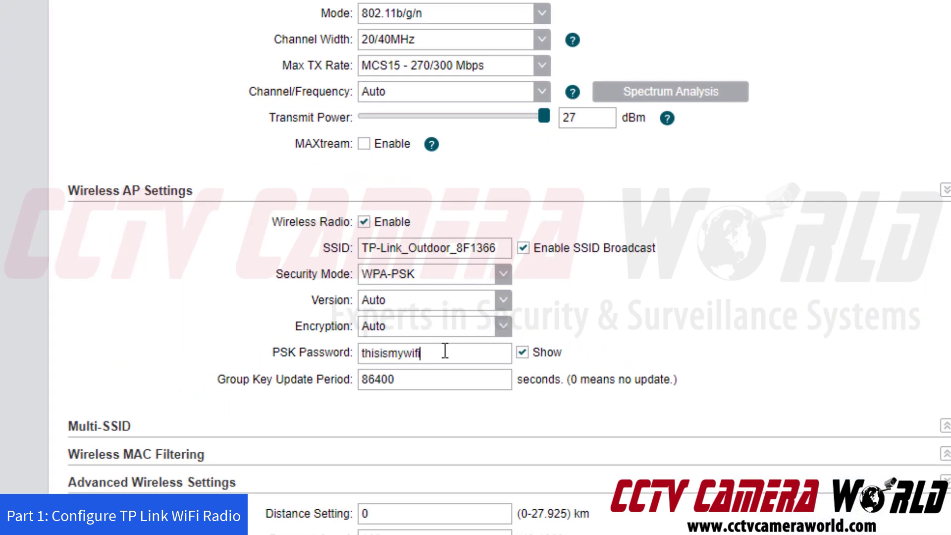
pyautogui.moveTo(445, 351); pyautogui.dragTo(329, 350)
pyautogui.click(471, 353)
pyautogui.click(360, 247)
pyautogui.moveTo(361, 248); pyautogui.dragTo(497, 251)
pyautogui.click(507, 250)
pyautogui.moveTo(362, 247); pyautogui.dragTo(533, 261)
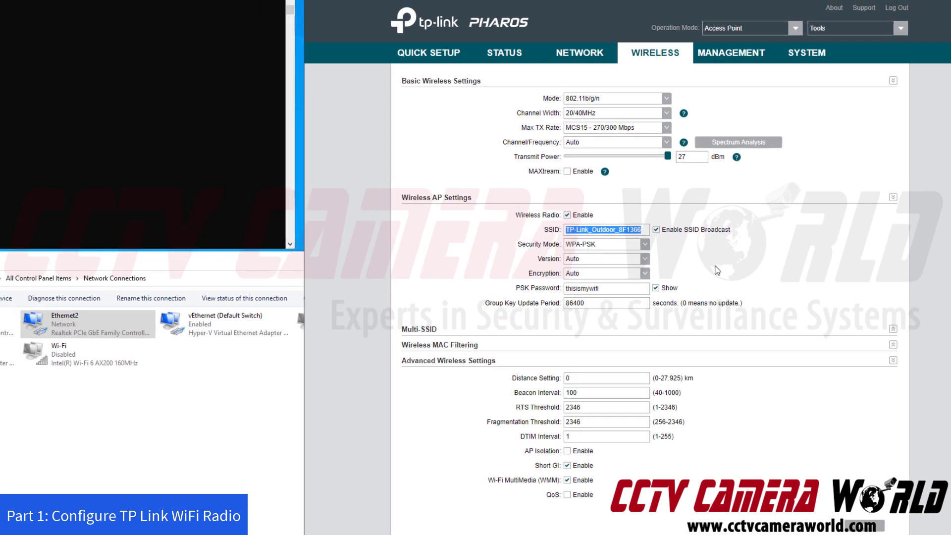
# Save the WPA-PSK wireless page, then confirm Save in the unsaved-changes banner.
pyautogui.click(628, 312)
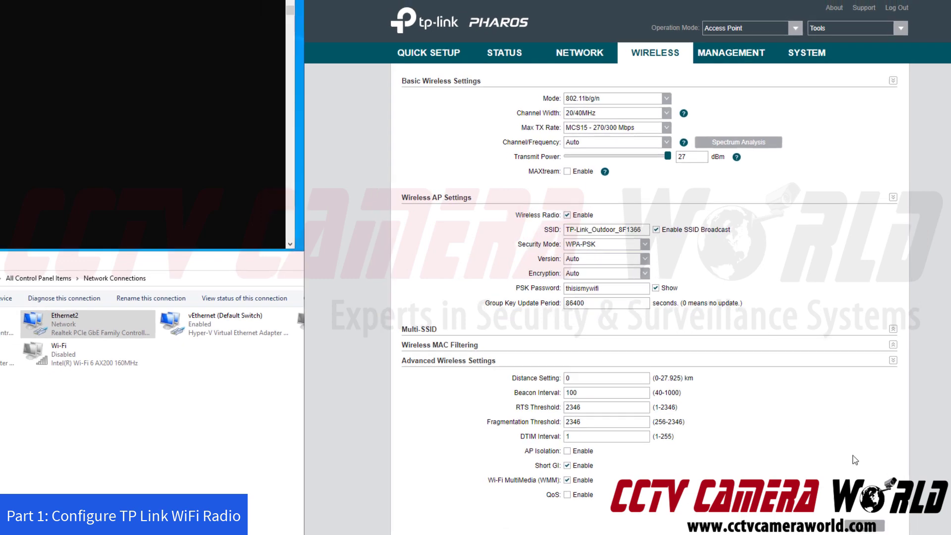
pyautogui.click(871, 528)
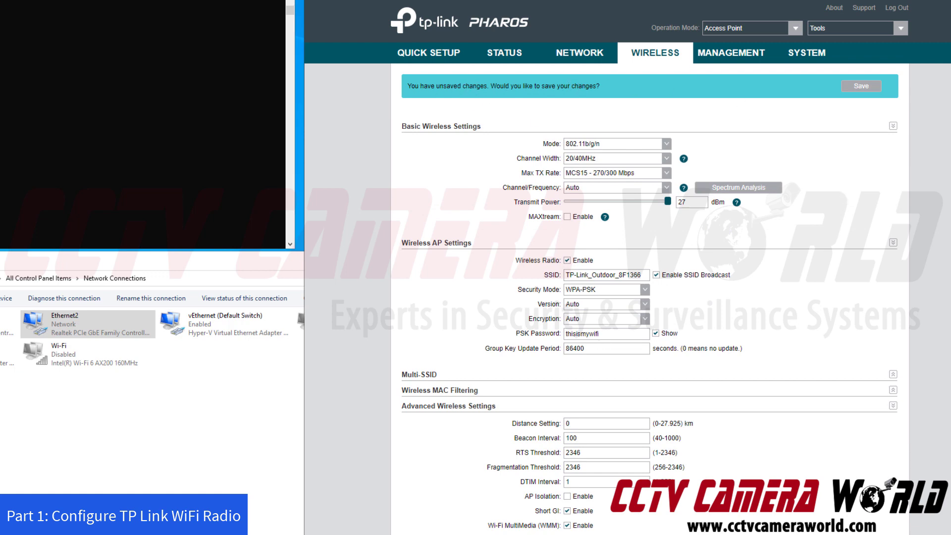
pyautogui.click(860, 86)
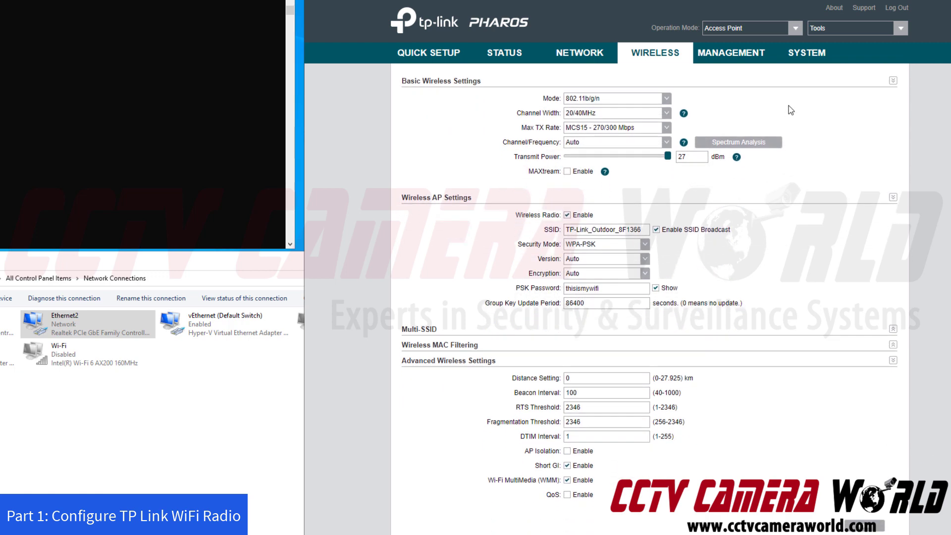
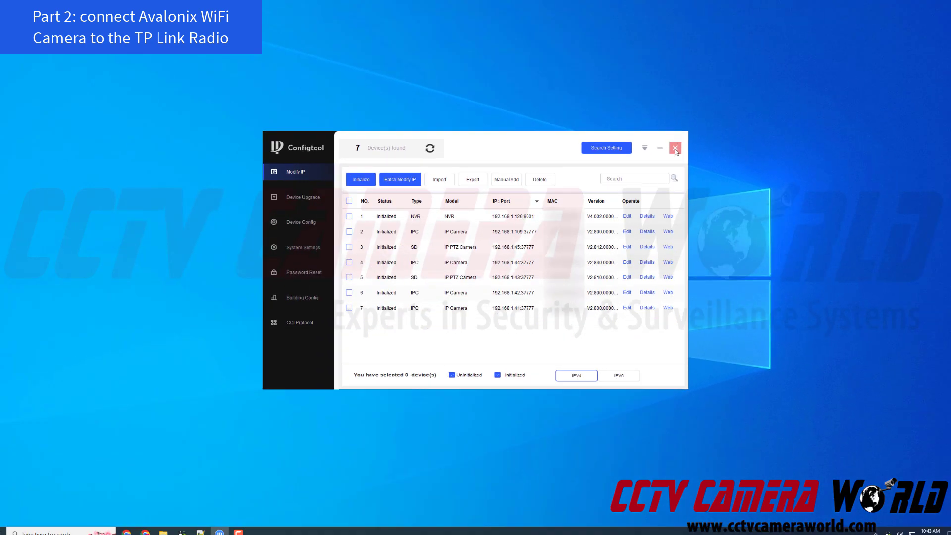
# Close Configtool and enter 192.168.1.109 in a new Google Chrome tab.
pyautogui.click(814, 64)
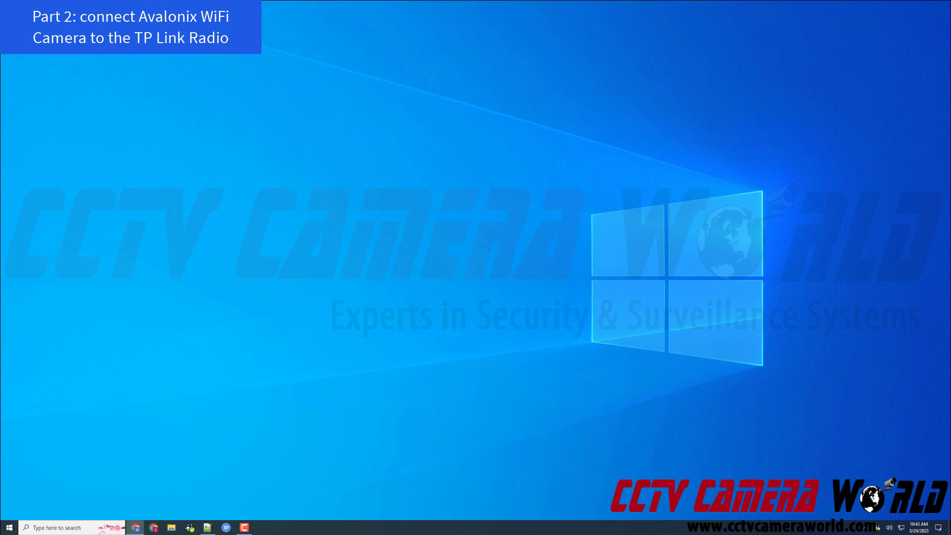
pyautogui.click(135, 528)
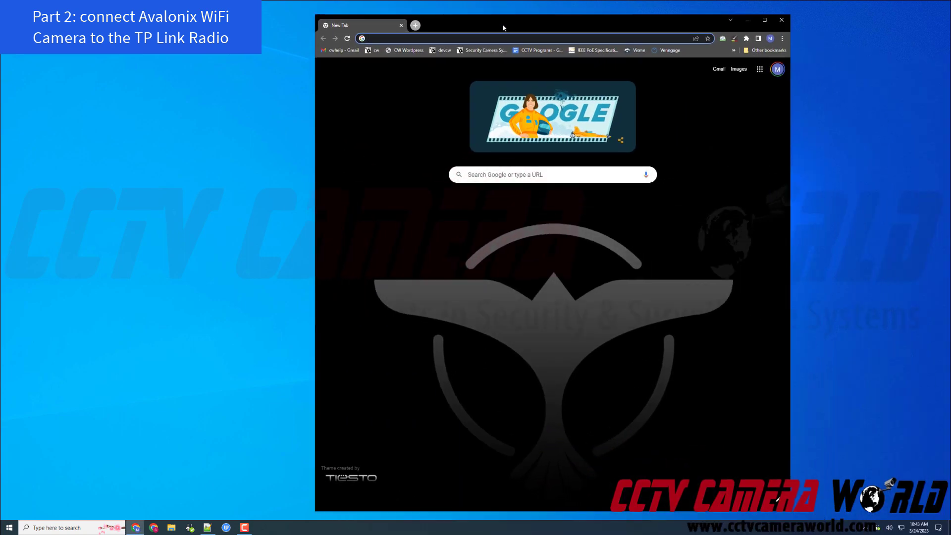
pyautogui.write('19')
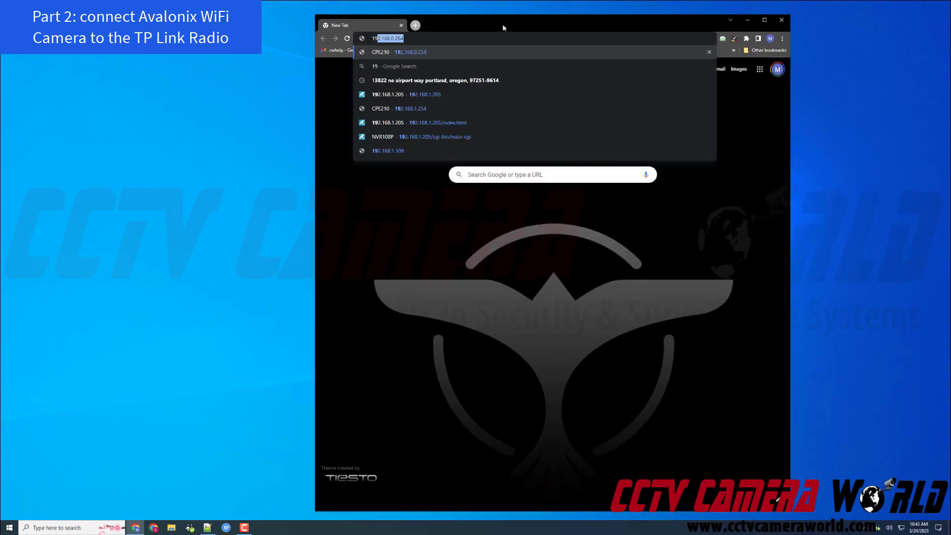
pyautogui.write('2.168')
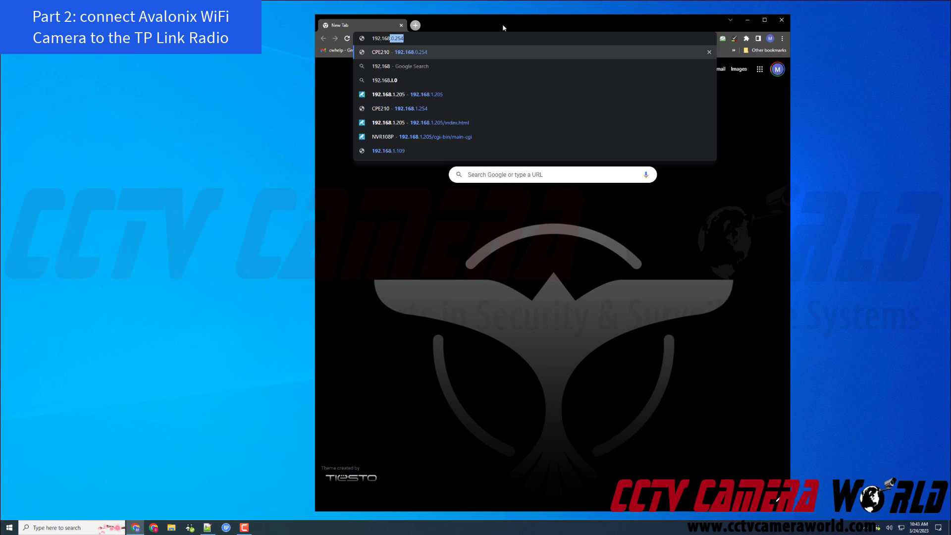
pyautogui.write('.1.109')
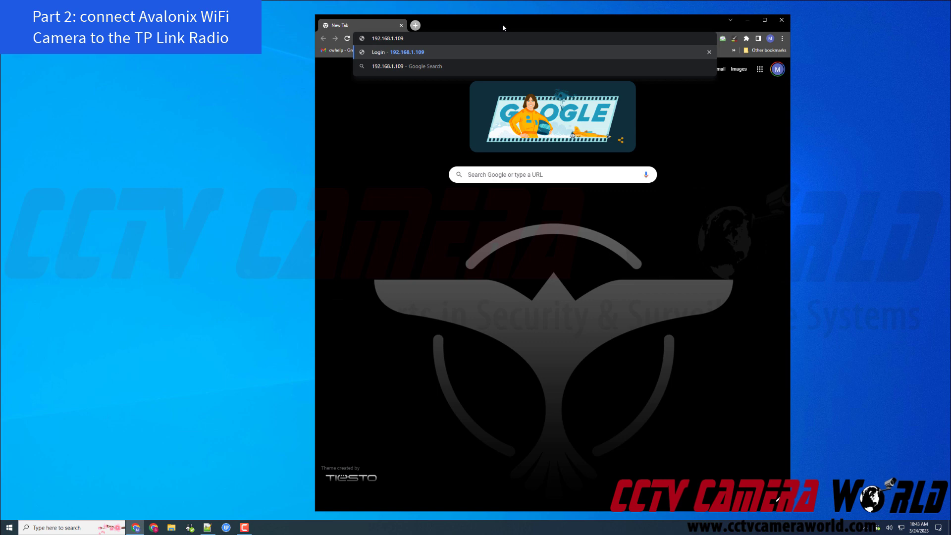
# Log into the camera at 192.168.1.109 with the admin password and widen the browser window.
pyautogui.press('Return')
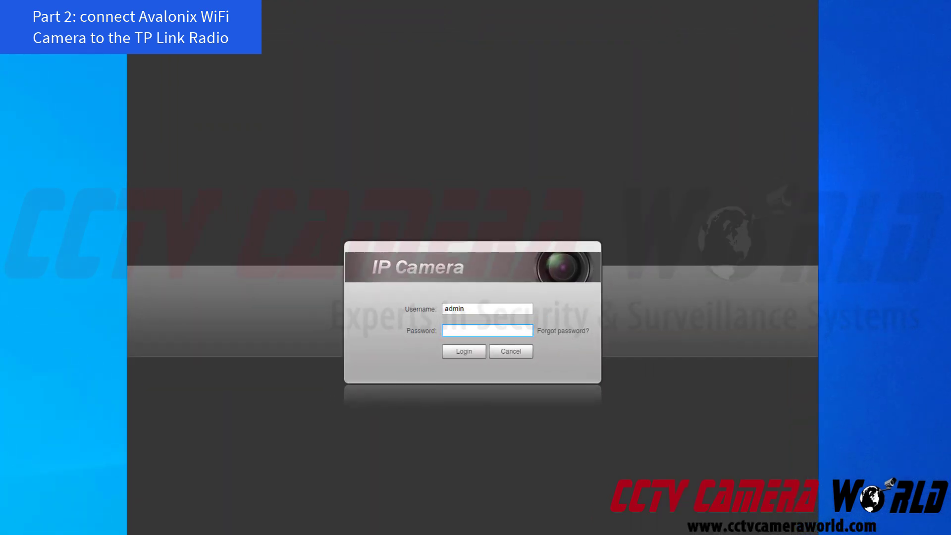
pyautogui.write('********')
pyautogui.click(455, 353)
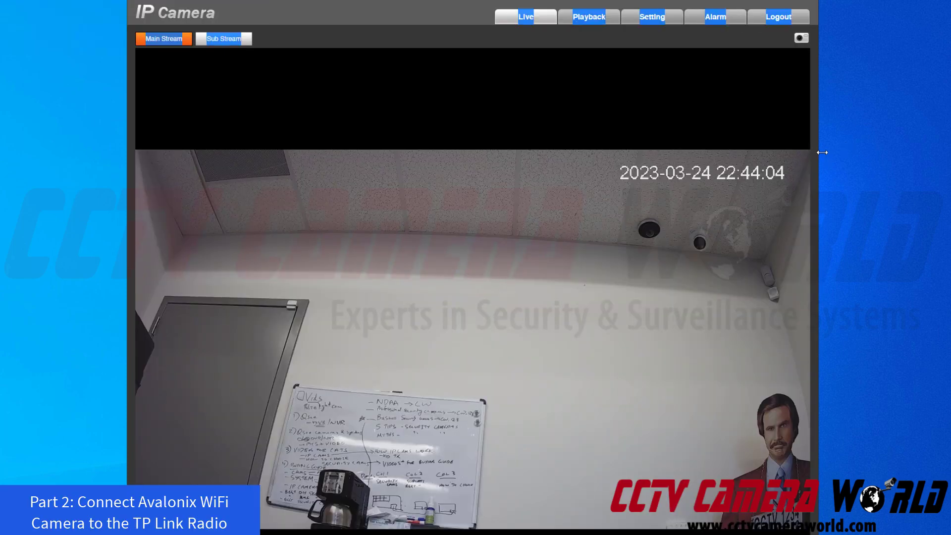
pyautogui.moveTo(822, 153); pyautogui.dragTo(949, 155)
pyautogui.moveTo(126, 174); pyautogui.dragTo(26, 161)
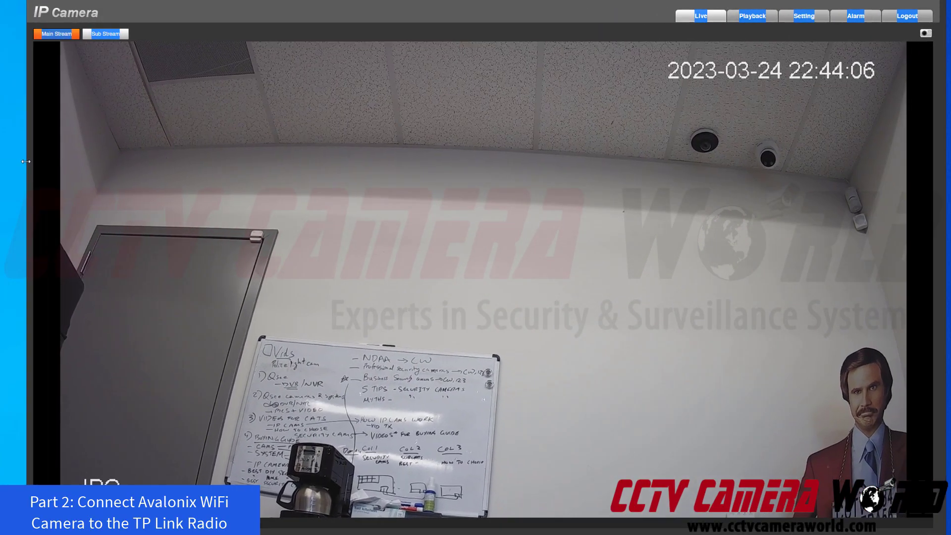
# Go to Setting > Network > WIFI to list nearby networks and the Unconnected status.
pyautogui.click(810, 16)
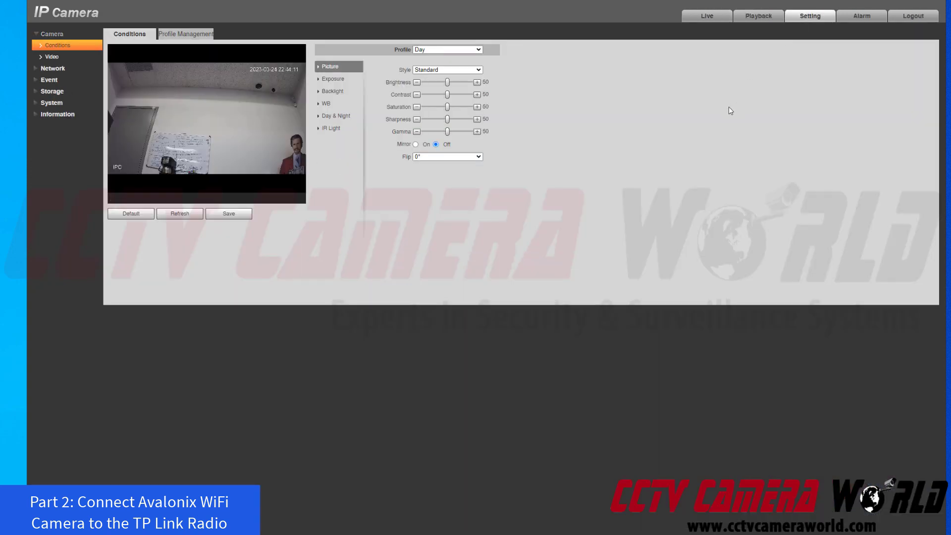
pyautogui.click(61, 68)
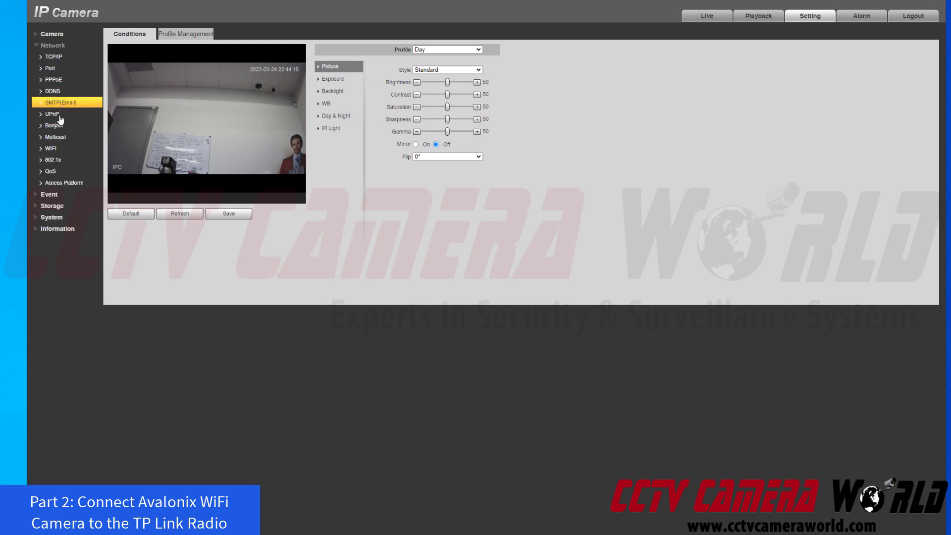
pyautogui.click(53, 148)
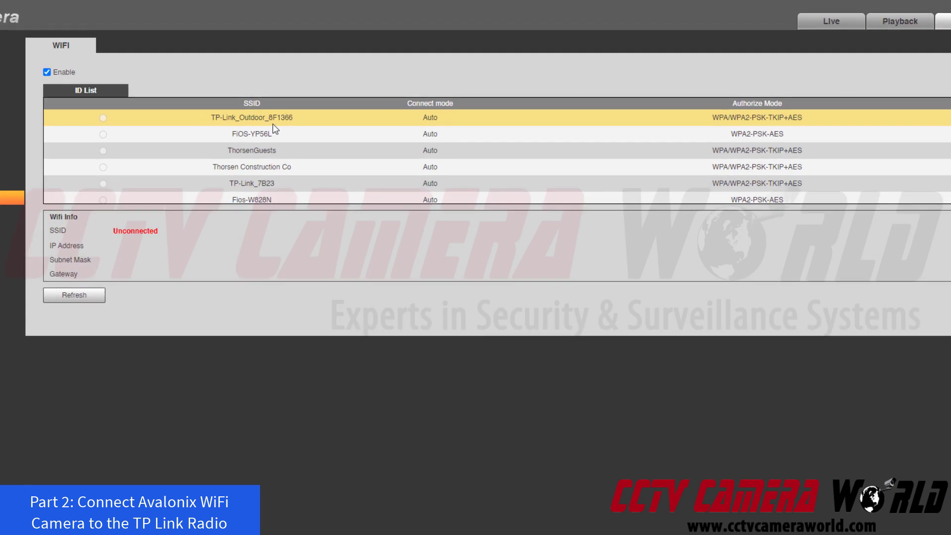
# Join TP-Link_Outdoor_8F1366 with its Wi-Fi password, getting IP 192.168.1.194 and gateway 192.168.1.1.
pyautogui.doubleClick(273, 124)
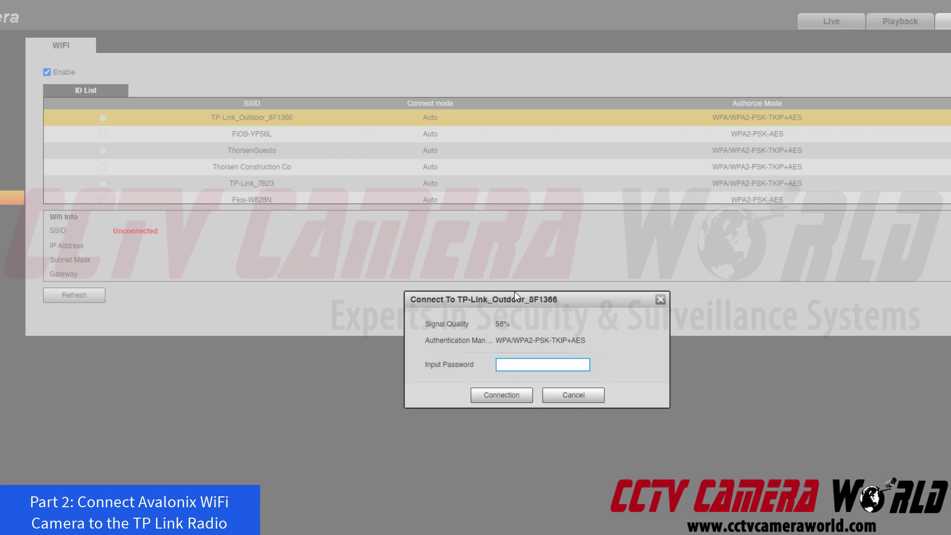
pyautogui.write('••••••••••••')
pyautogui.click(498, 400)
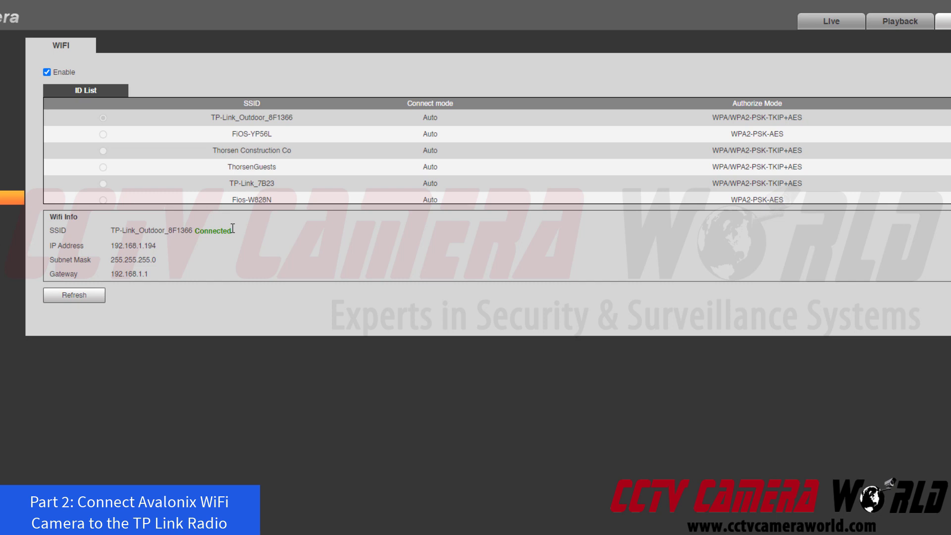
# Highlight the Connected status and the new wireless IP address in Wifi Info.
pyautogui.moveTo(234, 232); pyautogui.dragTo(117, 241)
pyautogui.click(163, 251)
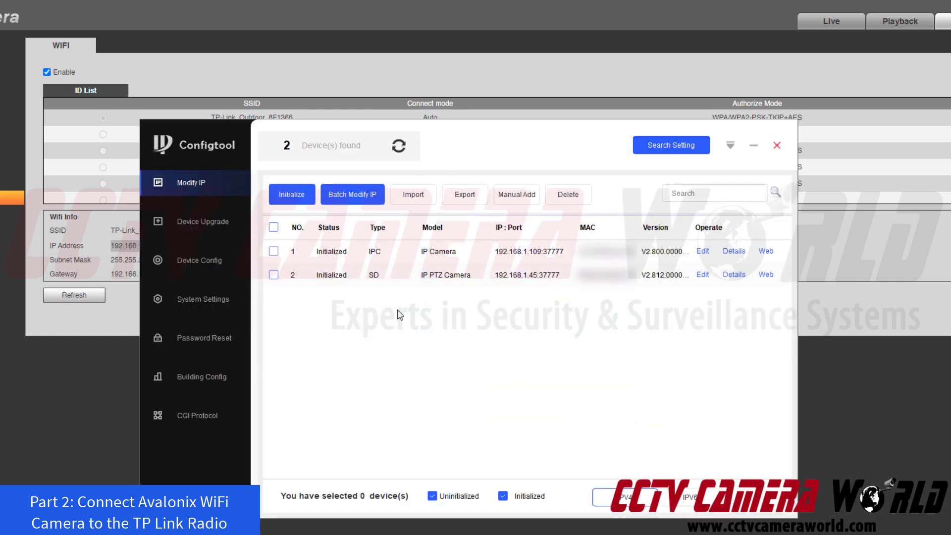
# Sort Configtool's devices by IP to confirm 192.168.1.194, then select that IP on the WiFi page.
pyautogui.click(546, 229)
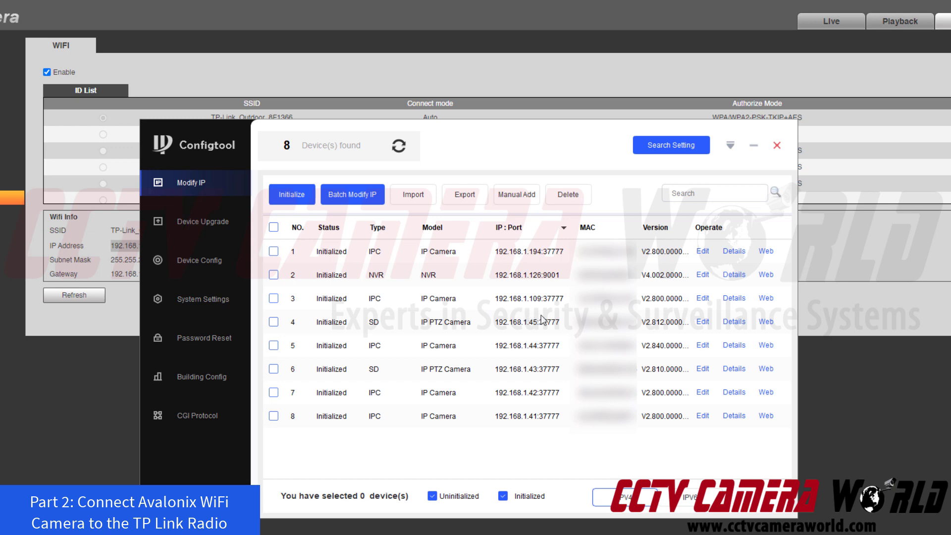
pyautogui.click(919, 398)
pyautogui.moveTo(160, 252); pyautogui.dragTo(114, 249)
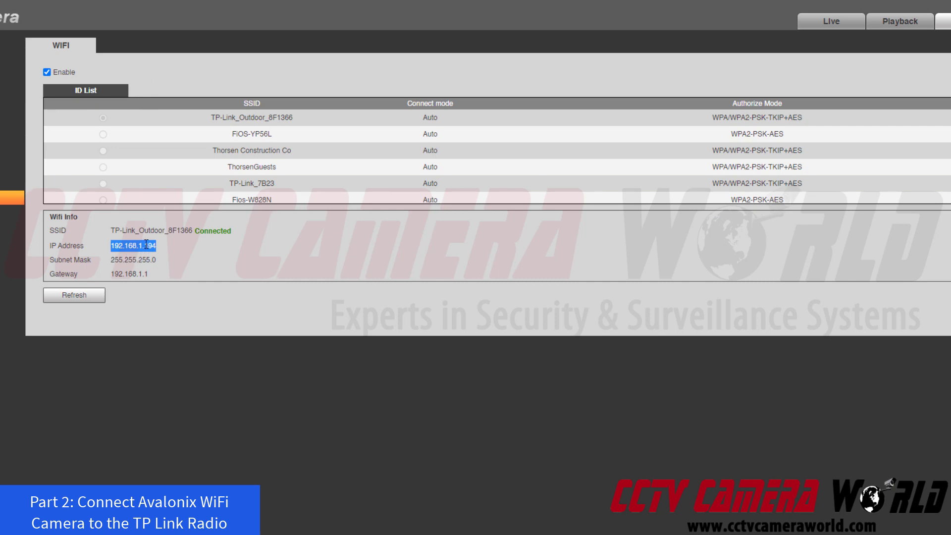
# Open the selected address 192.168.1.194 in a new tab from the context menu.
pyautogui.rightClick(147, 243)
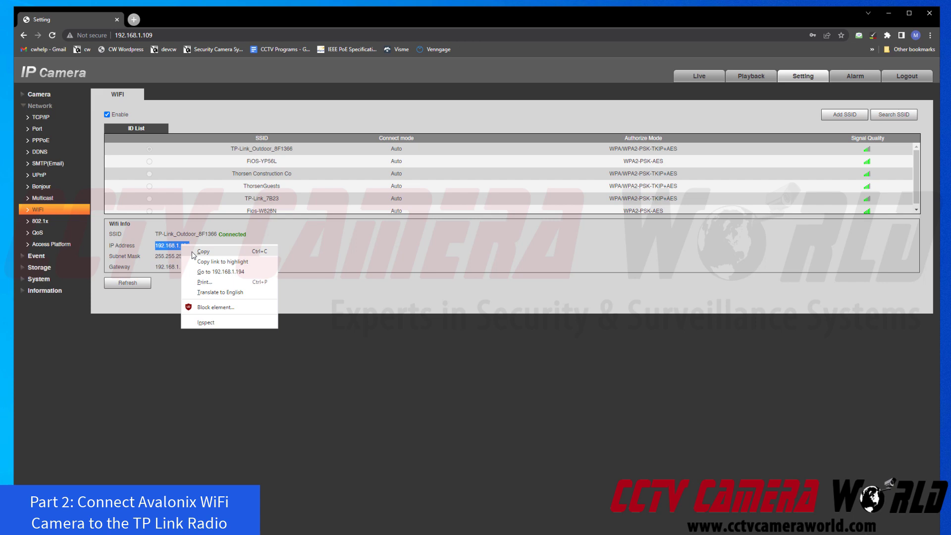
pyautogui.click(153, 248)
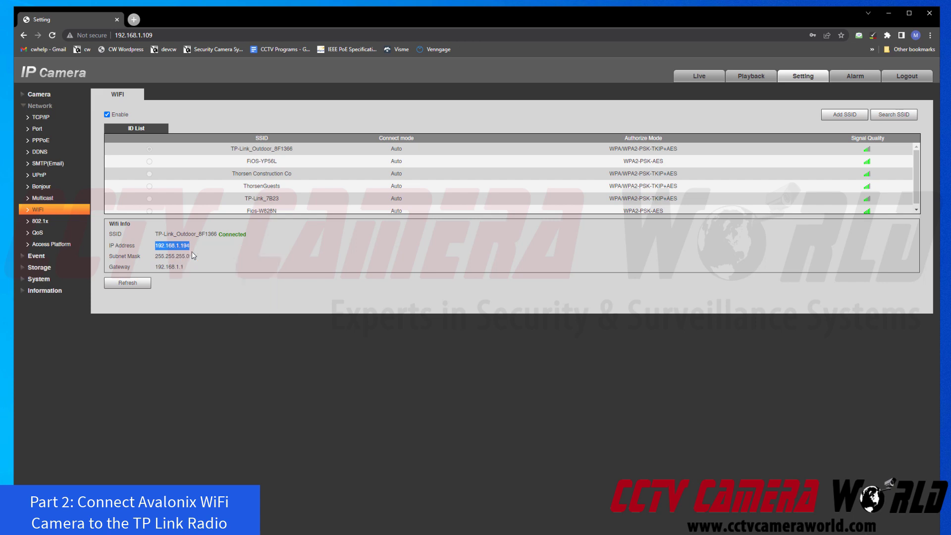
pyautogui.rightClick(138, 240)
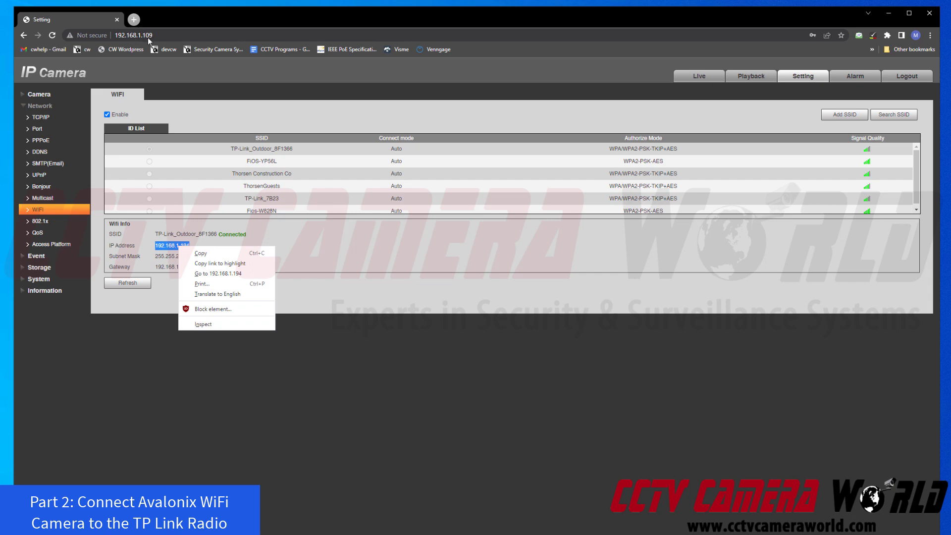
pyautogui.click(203, 273)
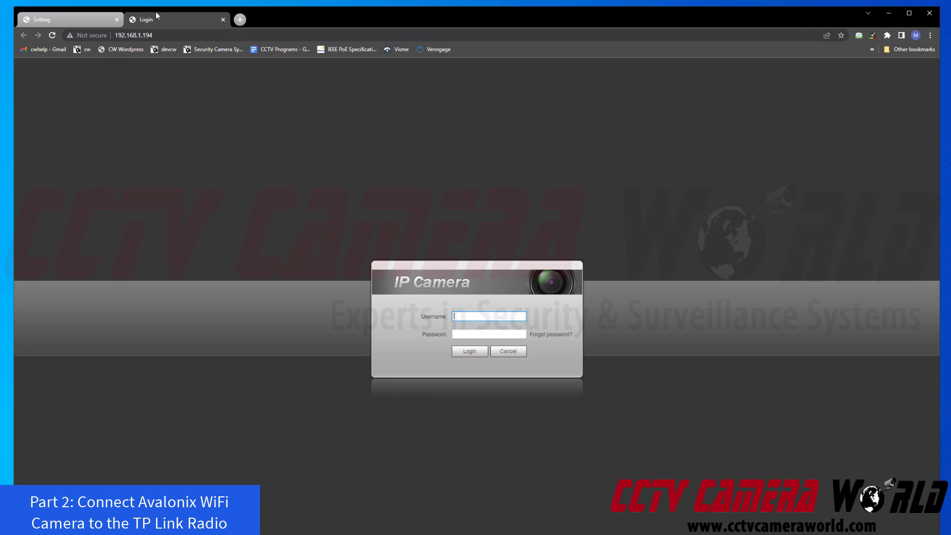
# Reload the login page and log in as admin with the camera password over 192.168.1.194.
pyautogui.press('F5')
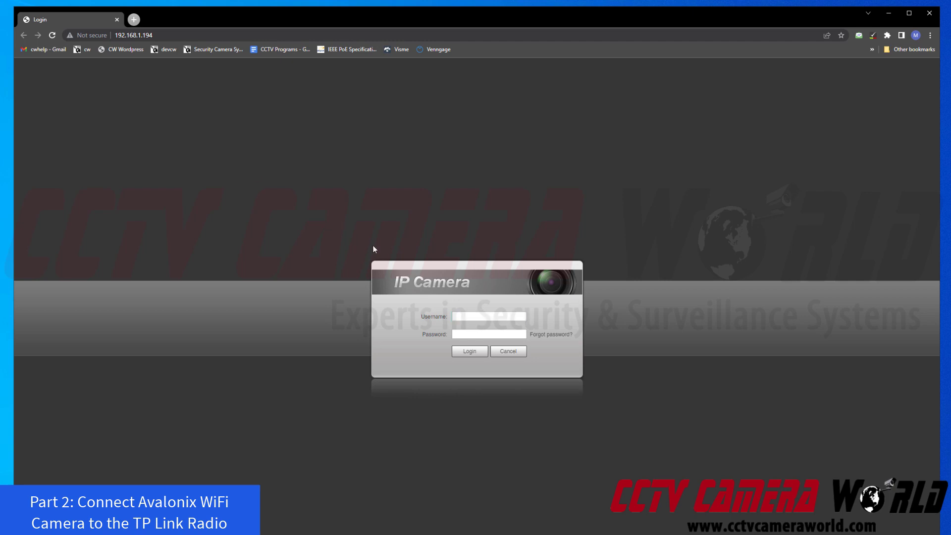
pyautogui.click(464, 315)
pyautogui.write('admin')
pyautogui.press('Tab')
pyautogui.write('admin123')
pyautogui.click(464, 354)
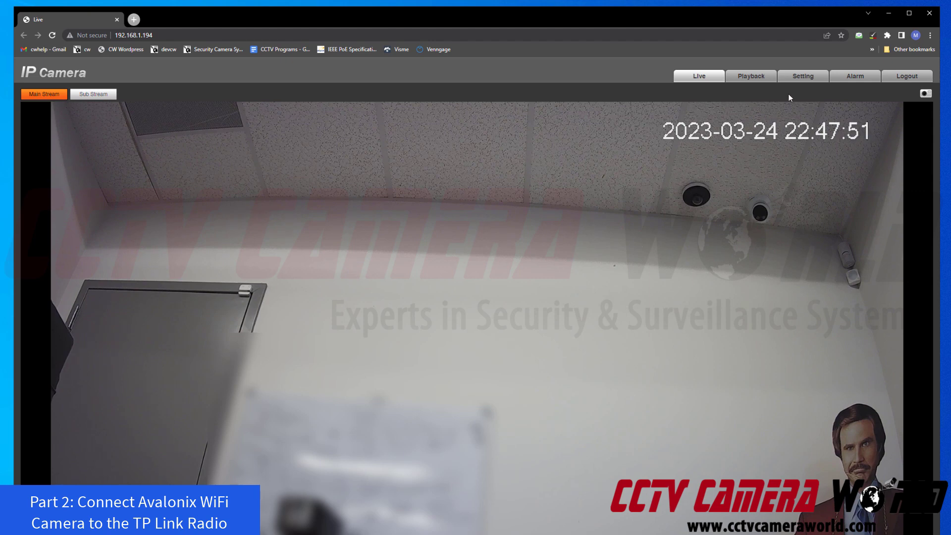
# Open the WiFi settings page under Setting > Network in the 192.168.1.194 session.
pyautogui.click(799, 79)
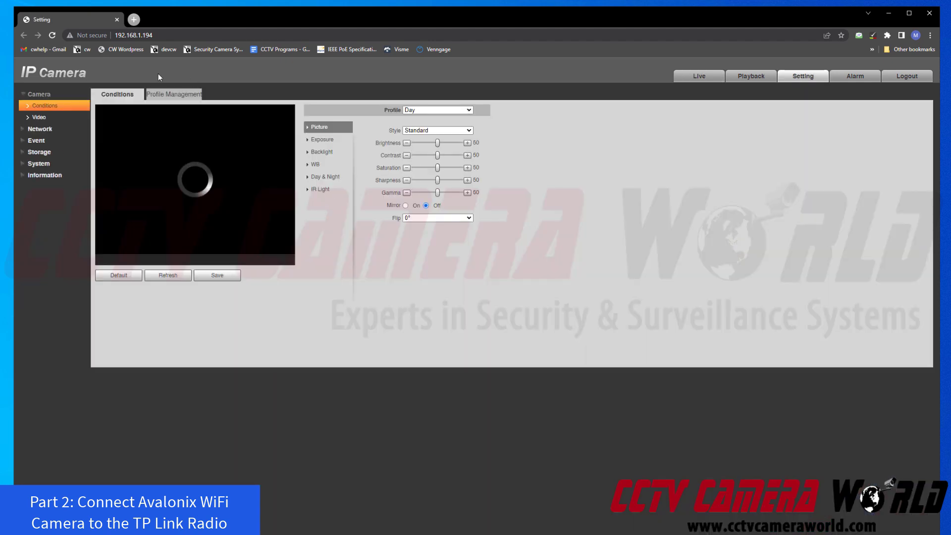
pyautogui.click(57, 128)
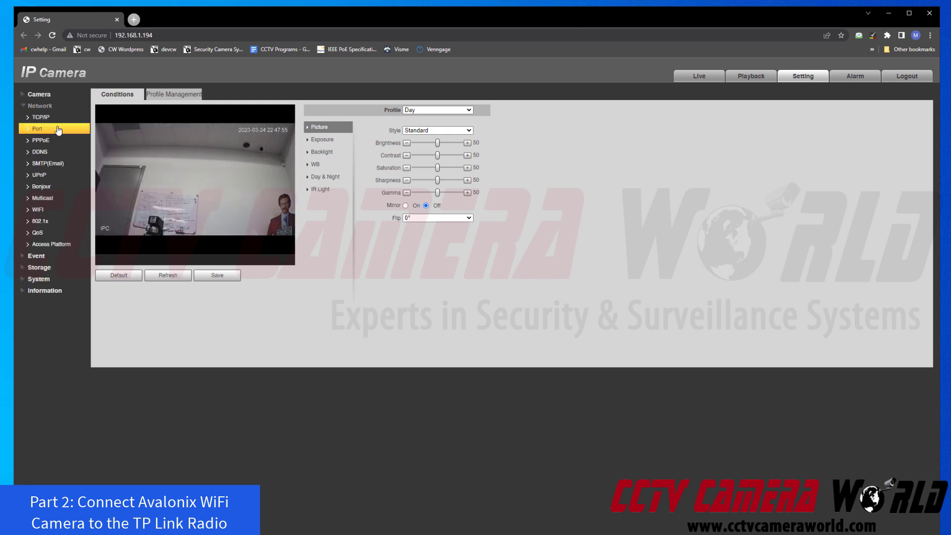
pyautogui.click(57, 212)
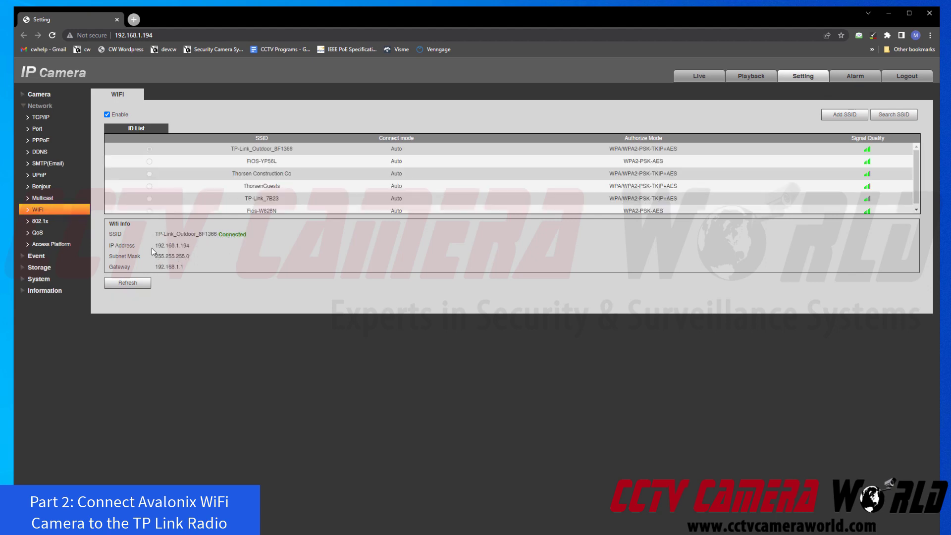
# Highlight the wireless IP address 192.168.1.194 in Wifi Info.
pyautogui.moveTo(153, 247); pyautogui.dragTo(191, 251)
pyautogui.click(199, 251)
pyautogui.moveTo(198, 249); pyautogui.dragTo(152, 247)
pyautogui.click(203, 246)
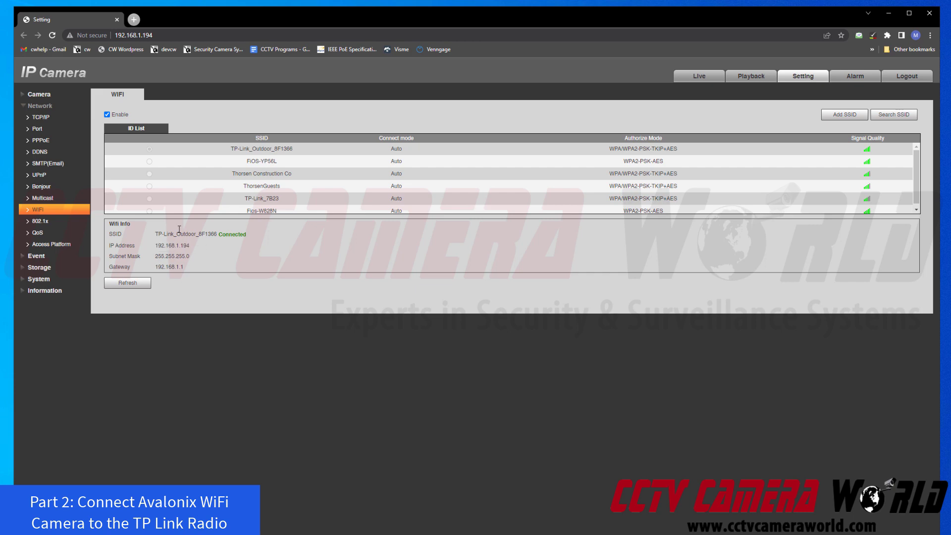
pyautogui.click(32, 121)
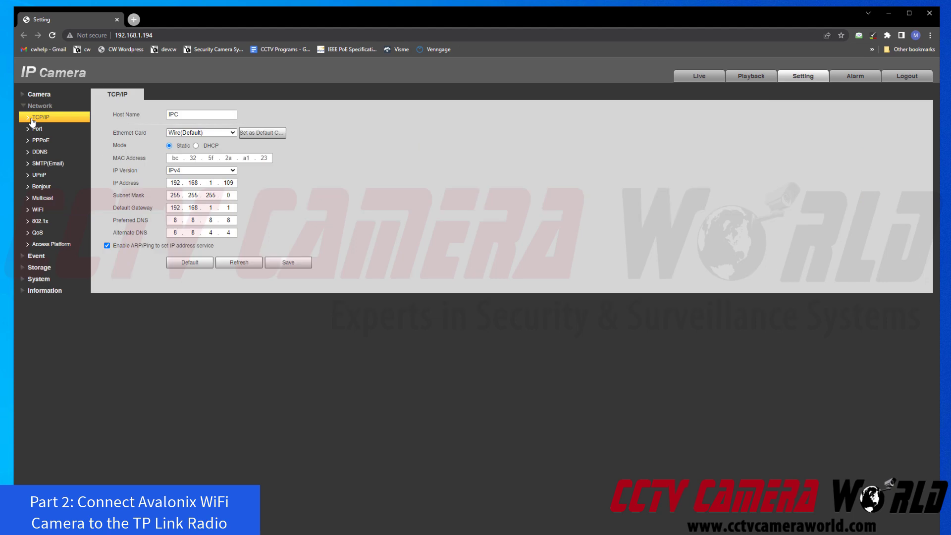
pyautogui.moveTo(95, 131); pyautogui.dragTo(187, 154)
pyautogui.click(198, 139)
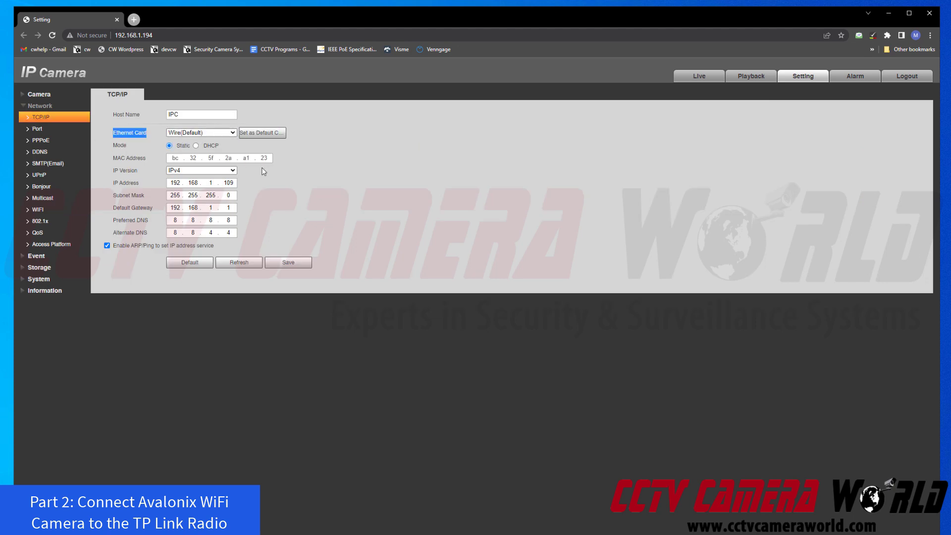
pyautogui.click(214, 134)
pyautogui.click(207, 151)
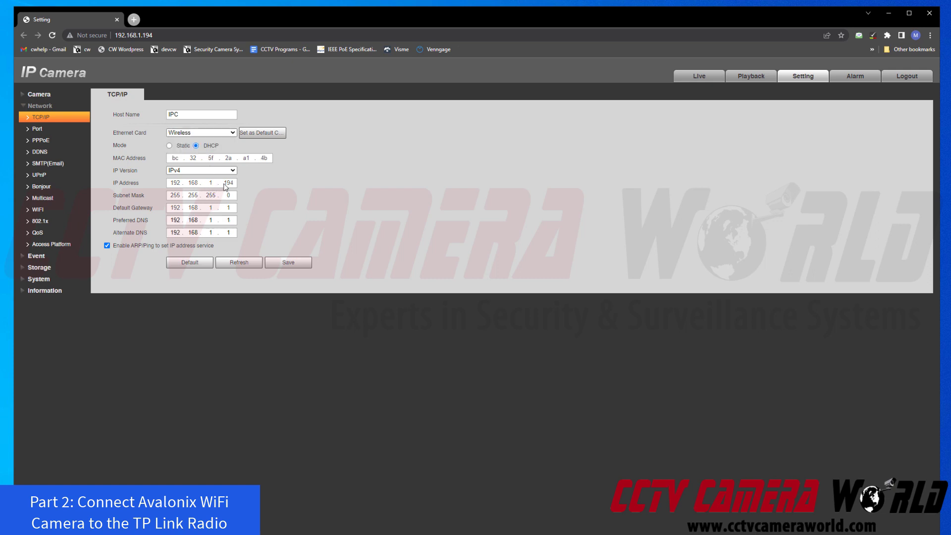
pyautogui.moveTo(224, 184); pyautogui.dragTo(237, 182)
pyautogui.click(205, 147)
pyautogui.moveTo(206, 150); pyautogui.dragTo(230, 151)
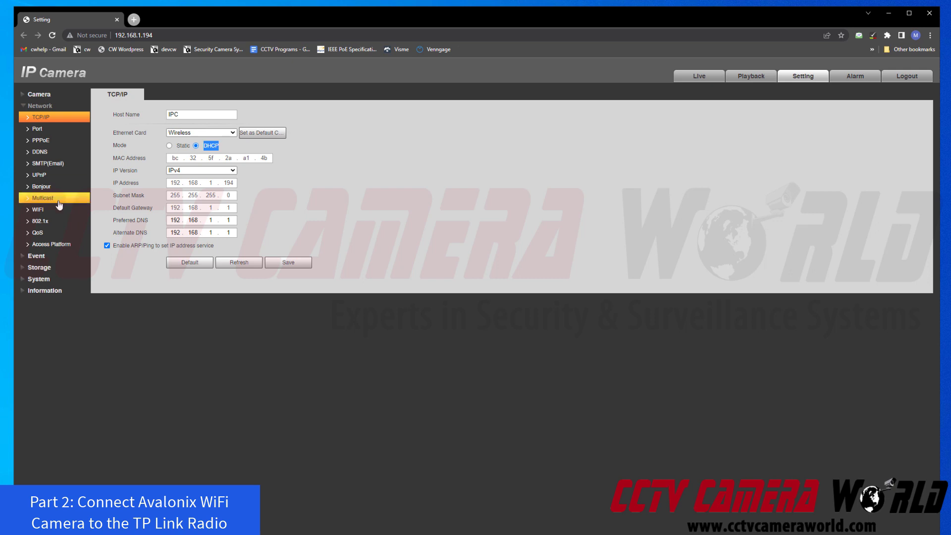
pyautogui.click(37, 209)
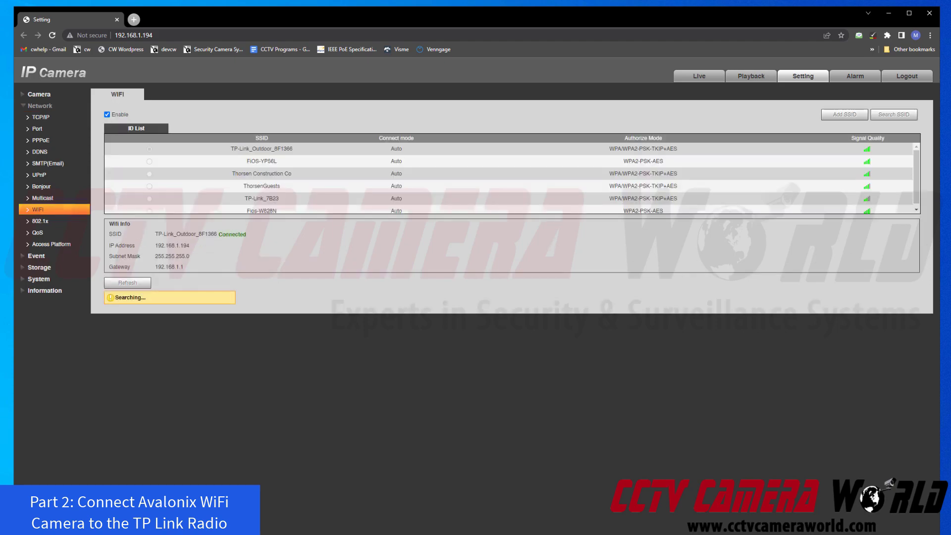